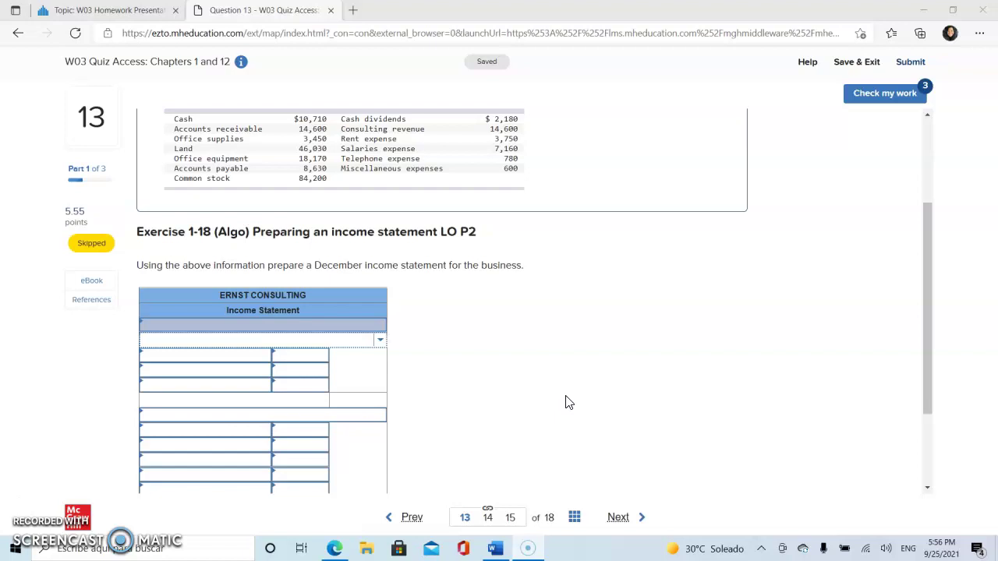
# - Set the income statement's date line to For Month Ended December 31 and its first section heading to Revenues
pyautogui.click(448, 320)
pyautogui.click(372, 327)
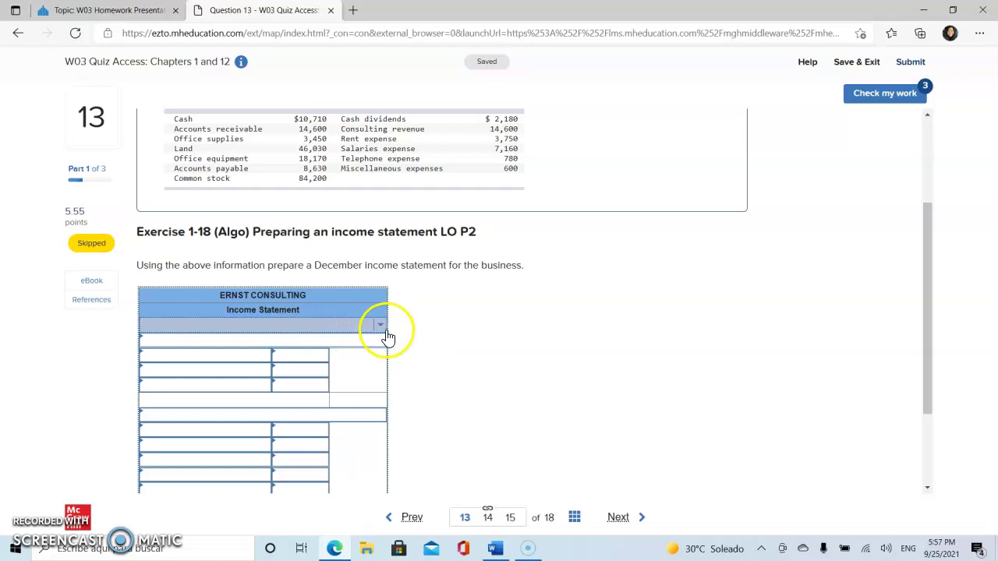
pyautogui.click(377, 326)
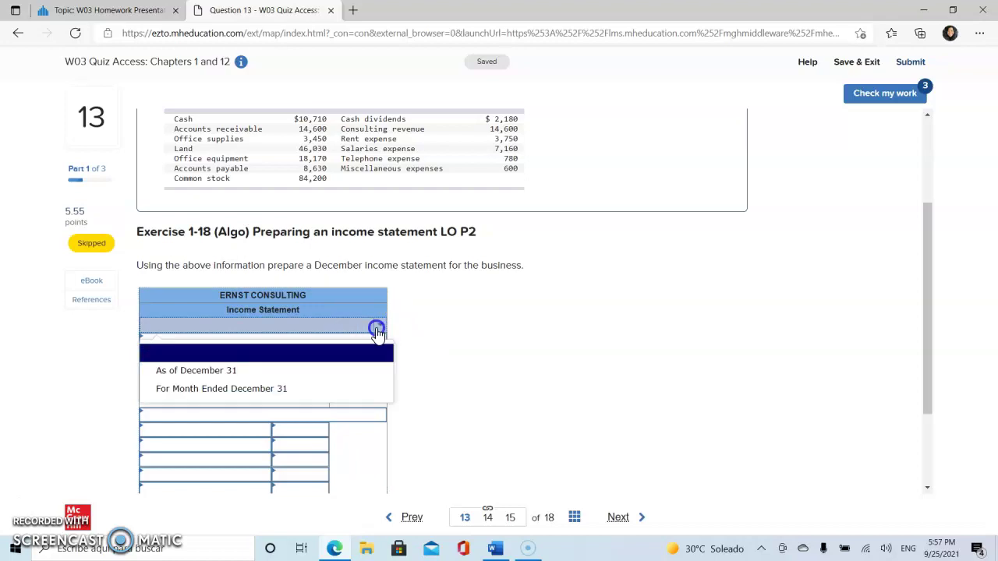
pyautogui.click(314, 391)
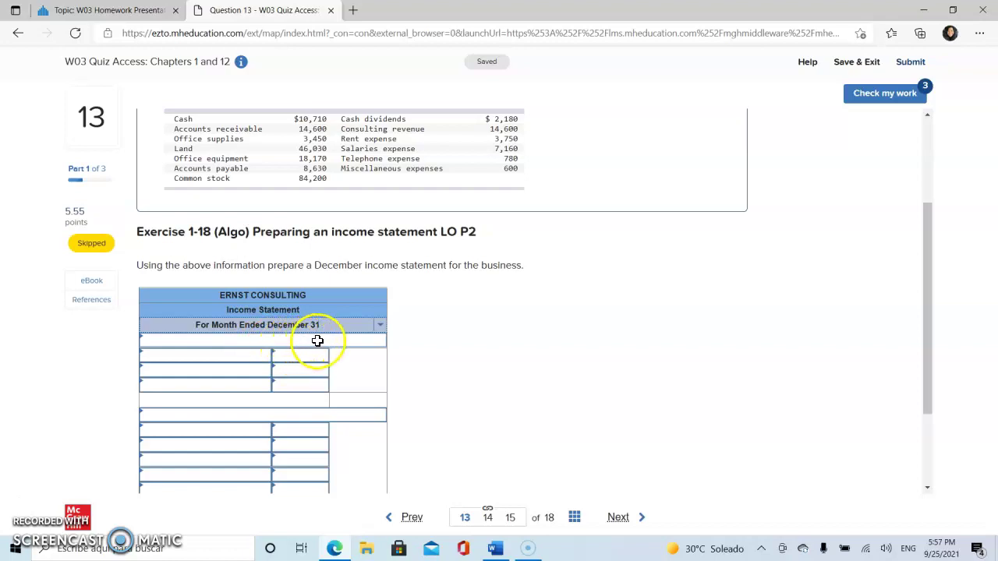
pyautogui.click(377, 342)
pyautogui.click(380, 340)
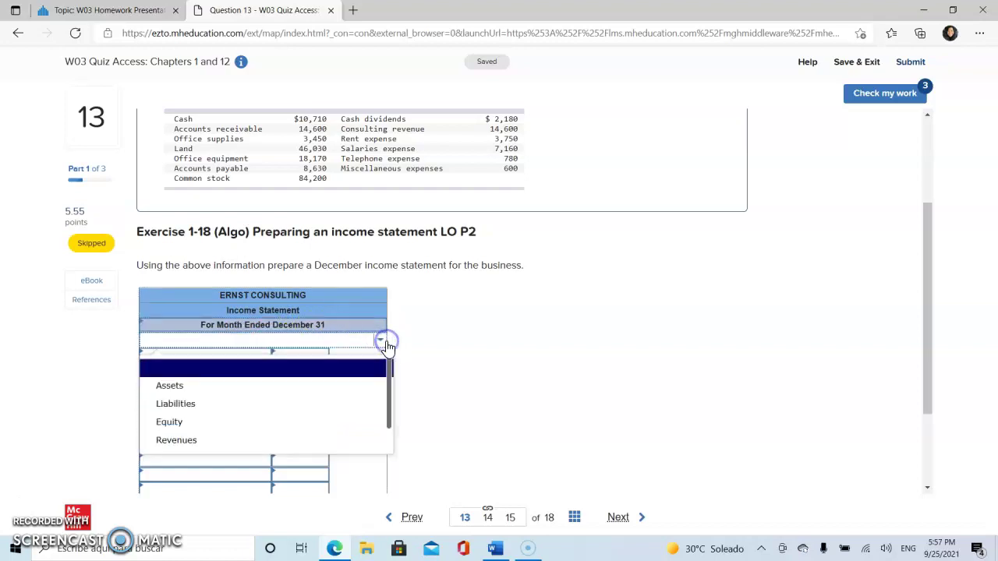
pyautogui.click(319, 441)
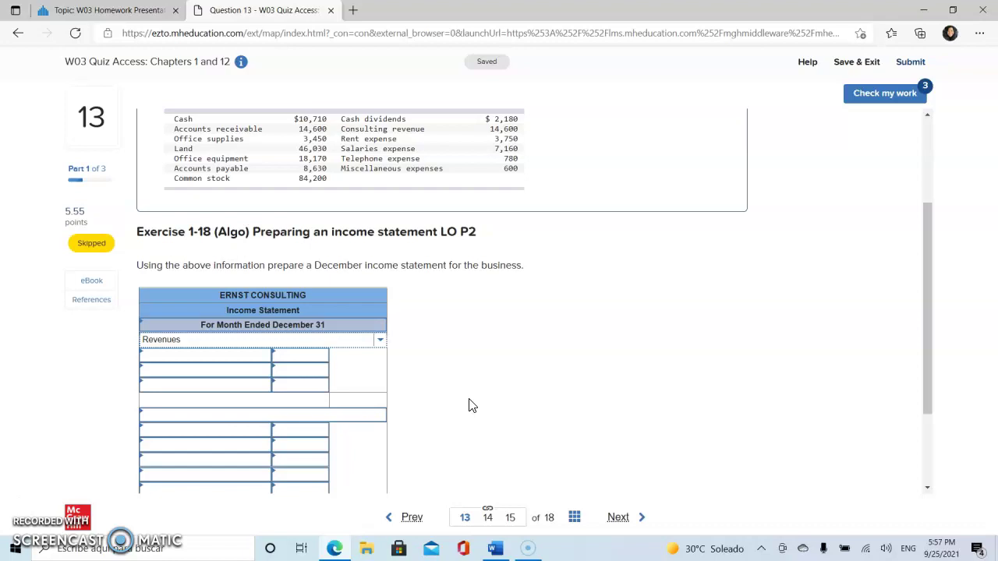
# - Enter Consulting revenue with an amount of 14,600 on the first line under Revenues
pyautogui.click(263, 360)
pyautogui.moveTo(275, 401); pyautogui.dragTo(275, 426)
pyautogui.click(242, 433)
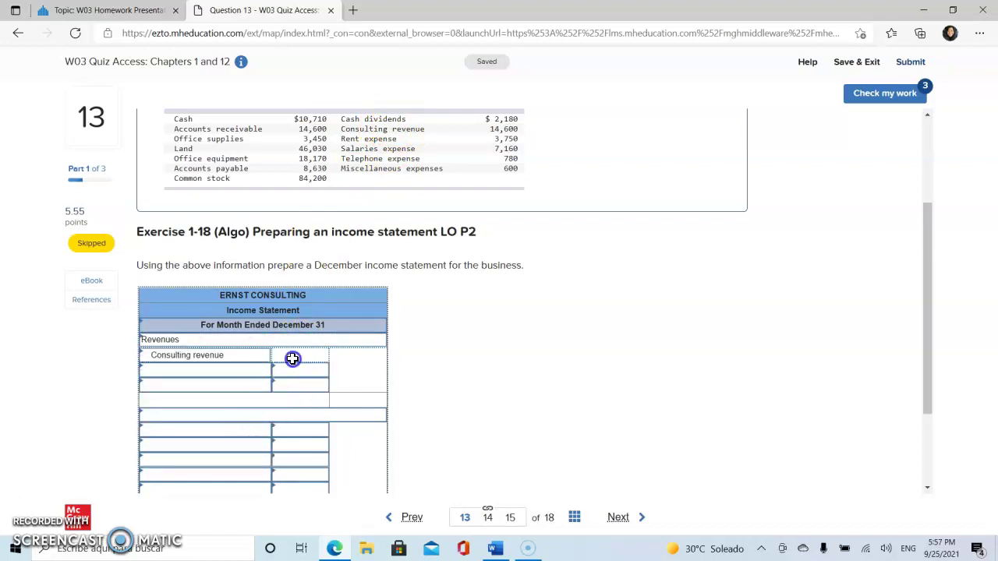
pyautogui.click(293, 358)
pyautogui.write('14600')
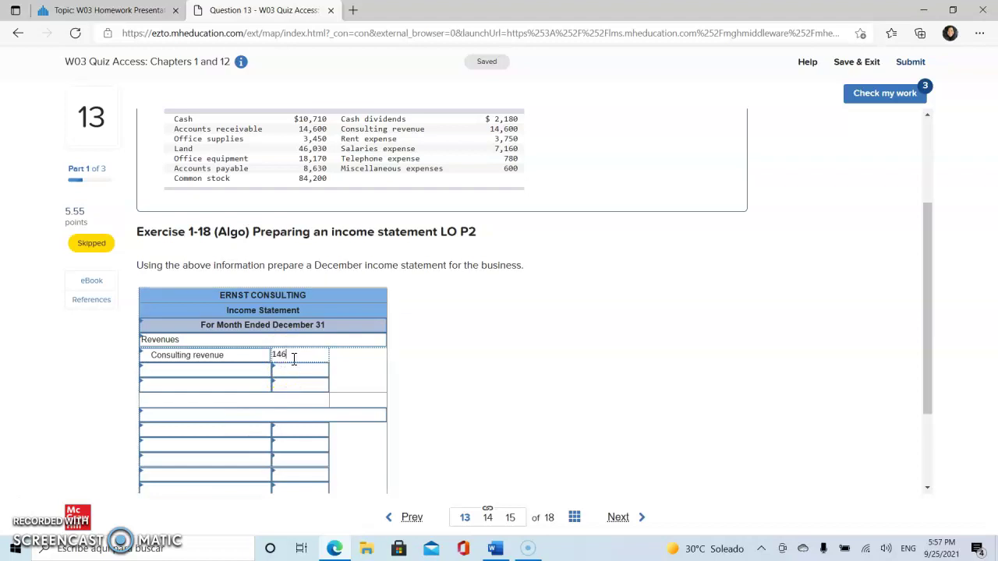
pyautogui.click(239, 386)
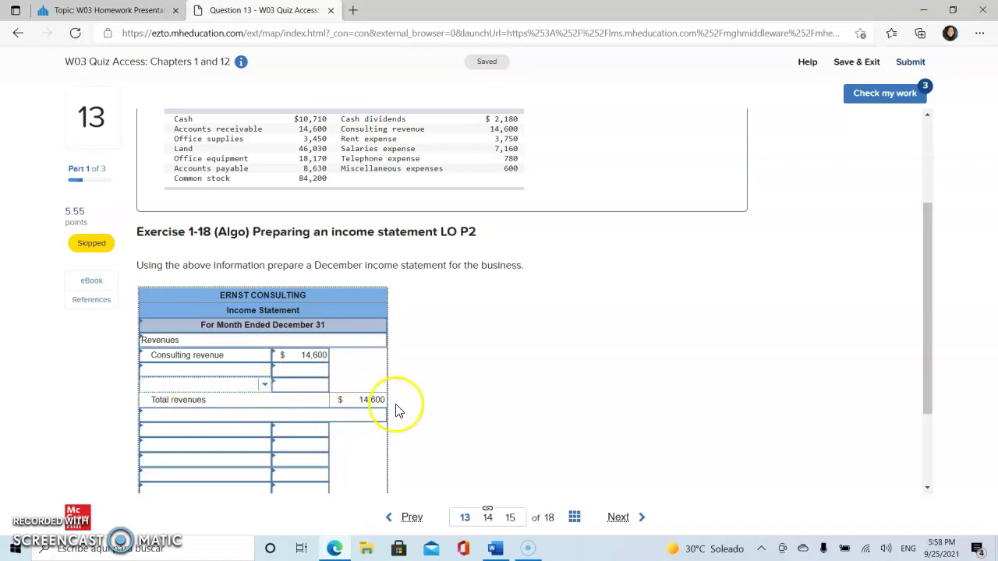
# - Set the section heading below Total revenues to Expenses
pyautogui.moveTo(925, 376); pyautogui.dragTo(930, 400)
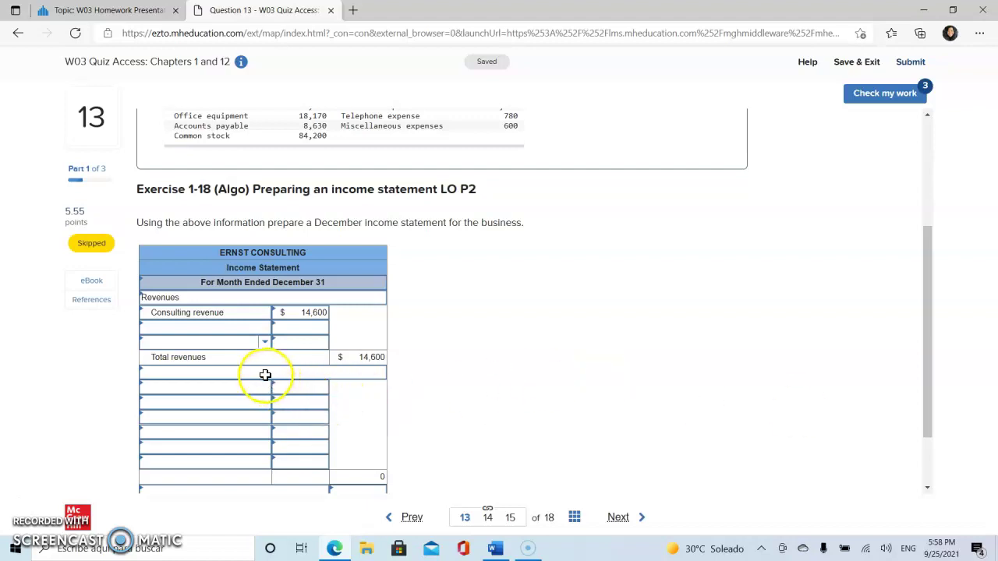
pyautogui.click(380, 372)
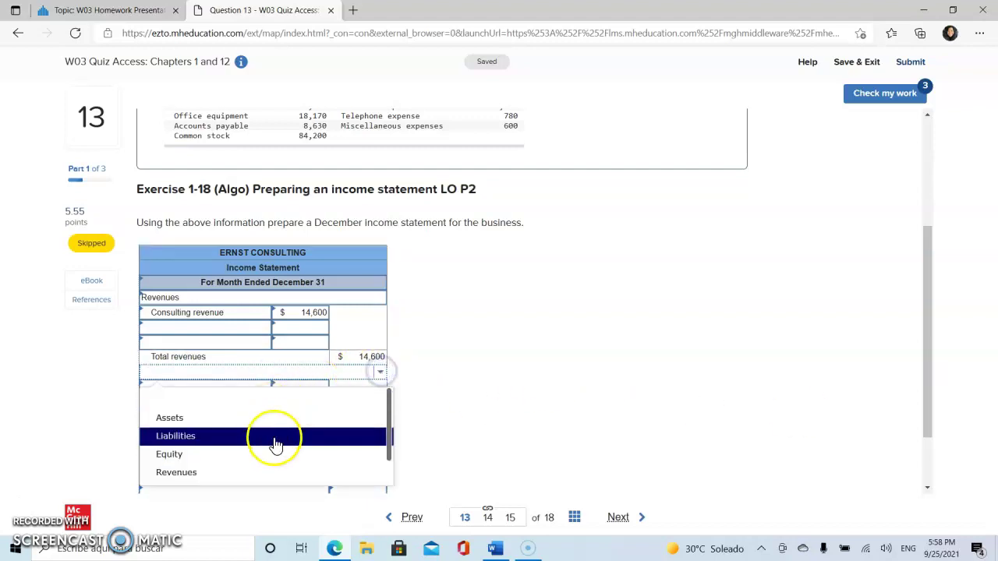
pyautogui.moveTo(387, 428); pyautogui.dragTo(392, 454)
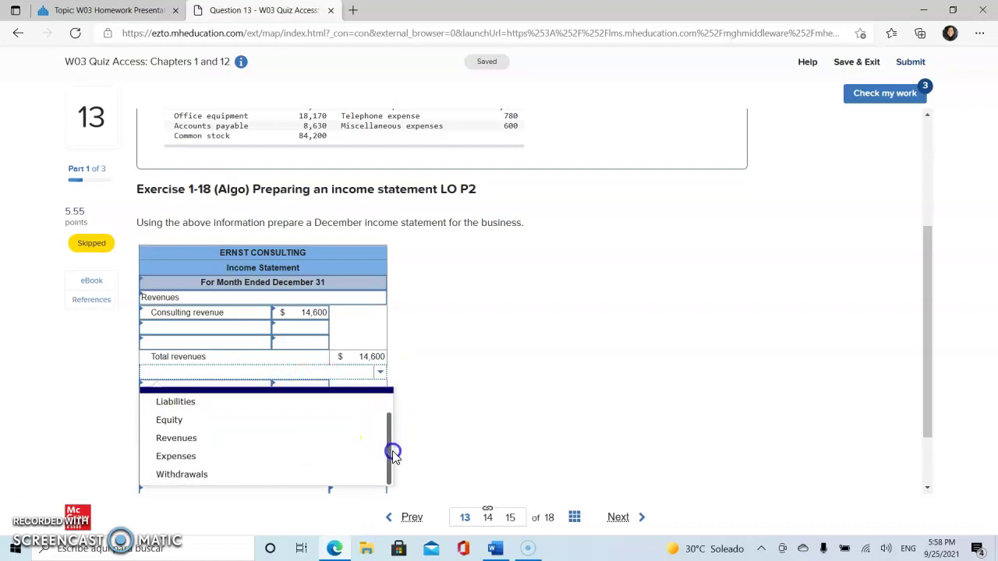
pyautogui.click(296, 454)
# - Enter Miscellaneous expenses with an amount of 600 on the first line under Expenses
pyautogui.click(219, 386)
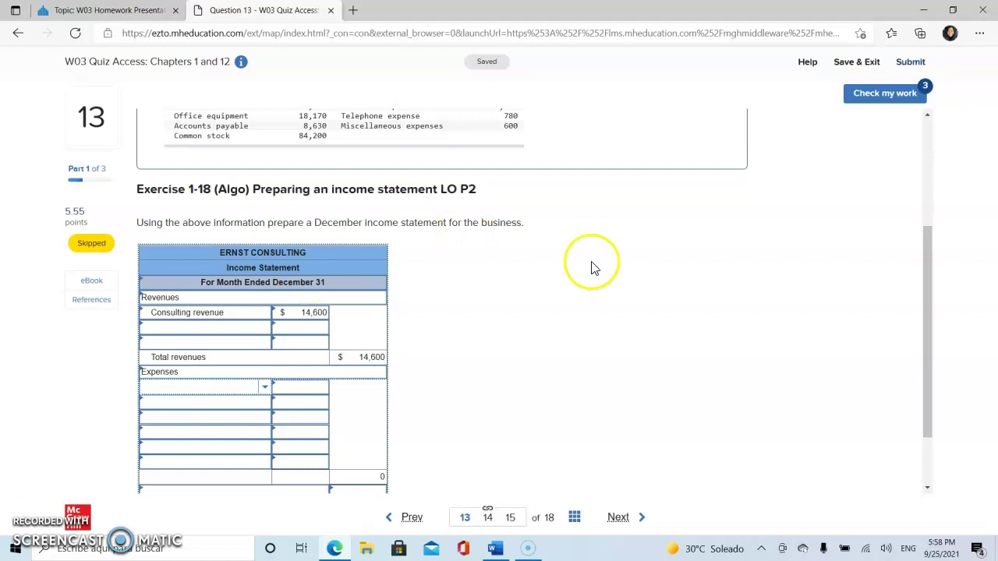
pyautogui.moveTo(925, 336); pyautogui.dragTo(926, 313)
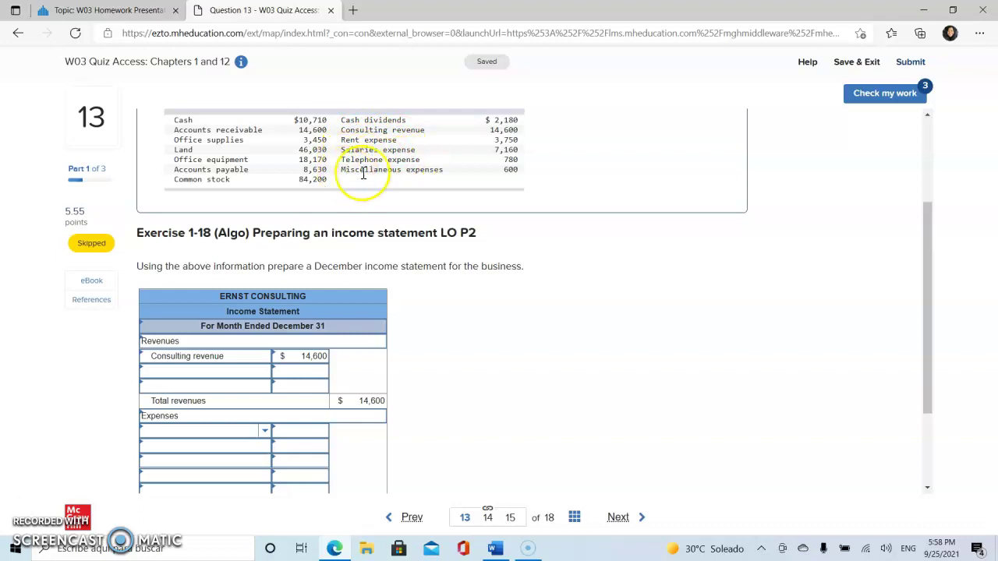
pyautogui.click(924, 329)
pyautogui.moveTo(924, 329); pyautogui.dragTo(928, 371)
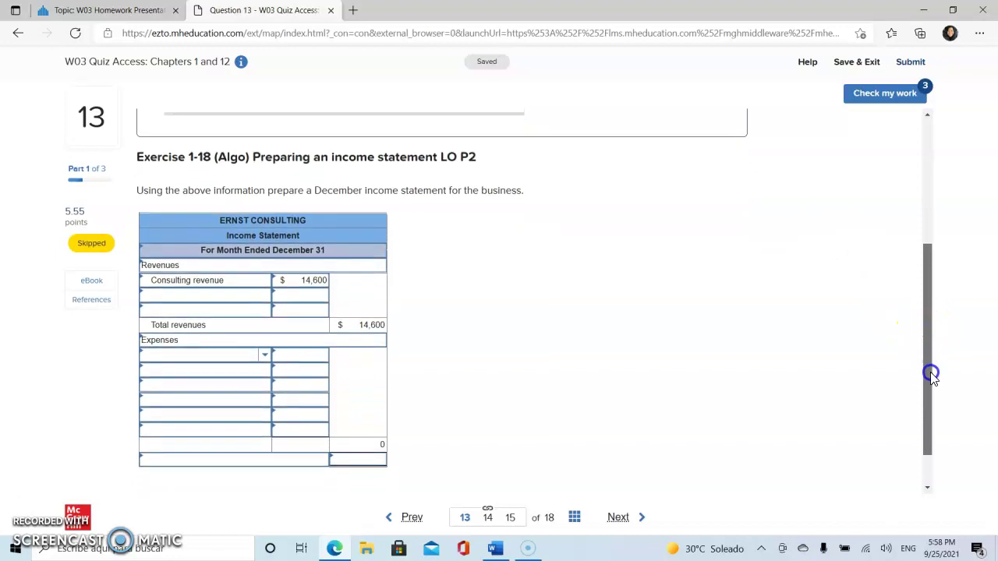
pyautogui.click(263, 358)
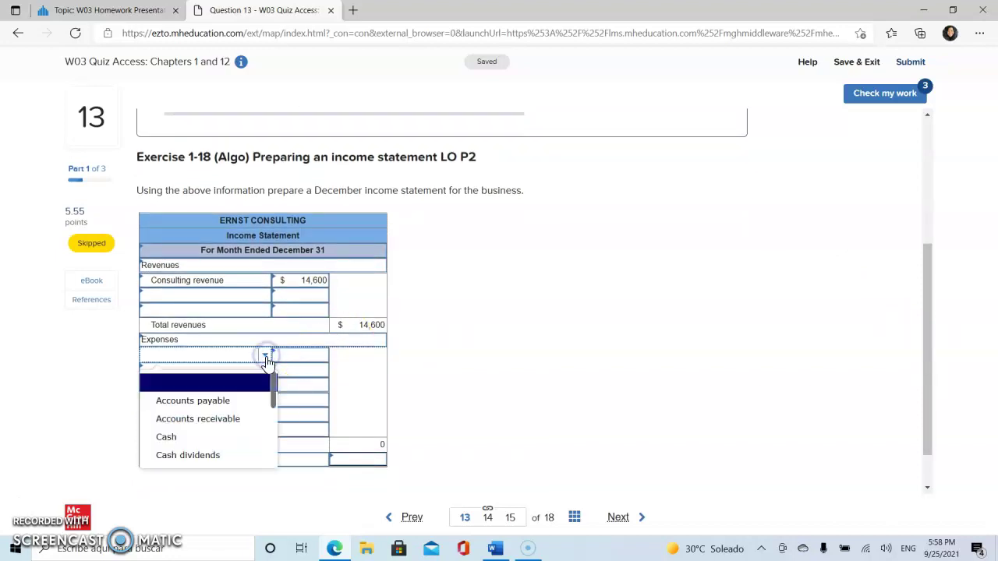
pyautogui.moveTo(272, 394); pyautogui.dragTo(278, 434)
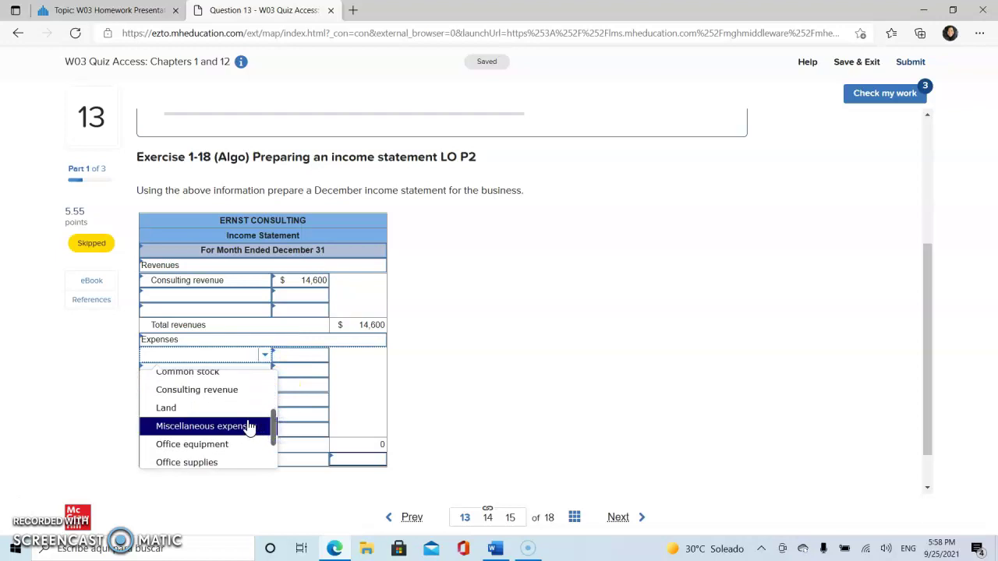
pyautogui.click(248, 427)
pyautogui.click(302, 356)
pyautogui.write('600')
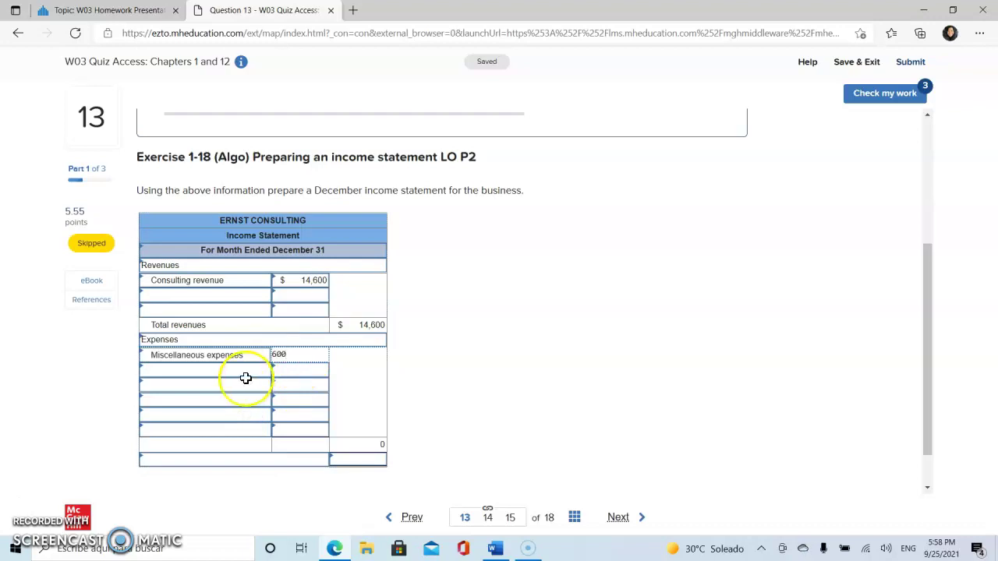
# - Add Rent expense with an amount of 3,750 on the second expense line
pyautogui.click(246, 371)
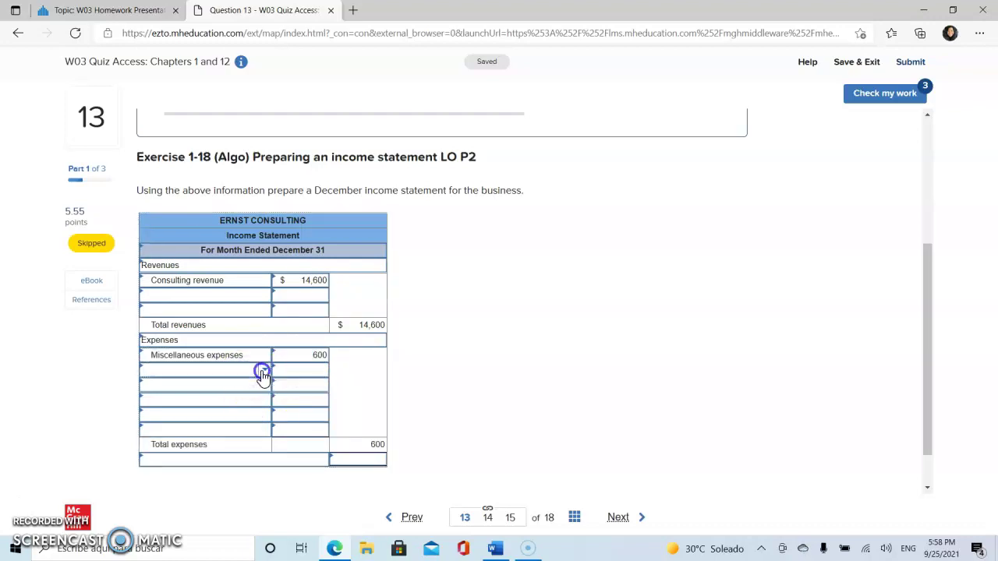
pyautogui.click(265, 372)
pyautogui.moveTo(274, 287); pyautogui.dragTo(276, 330)
pyautogui.click(236, 332)
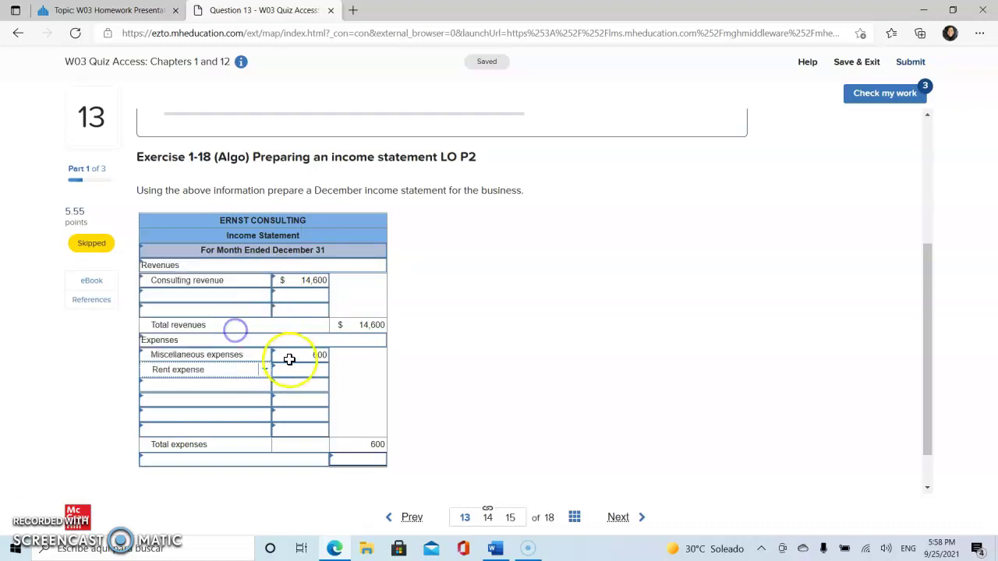
pyautogui.click(304, 369)
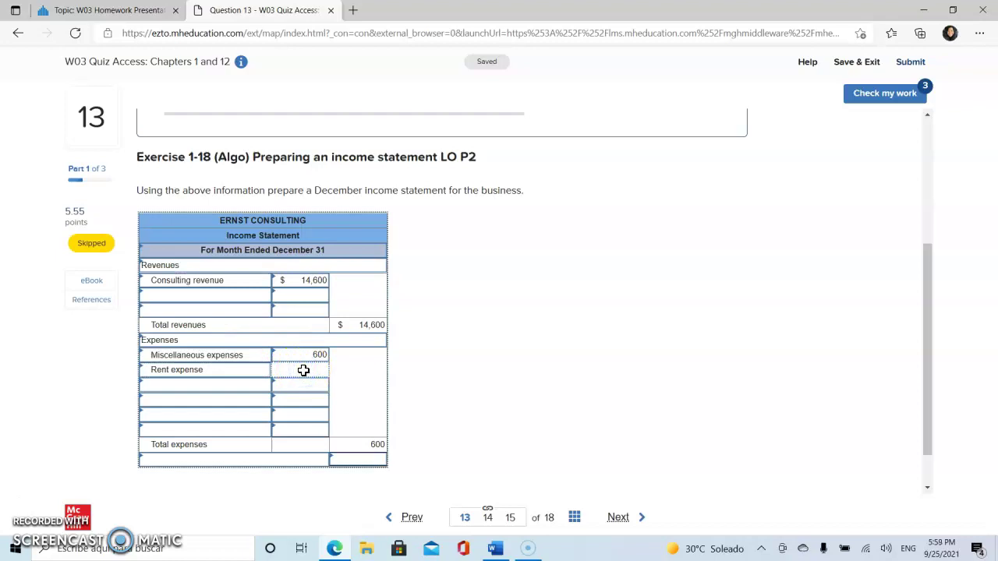
pyautogui.write('3750')
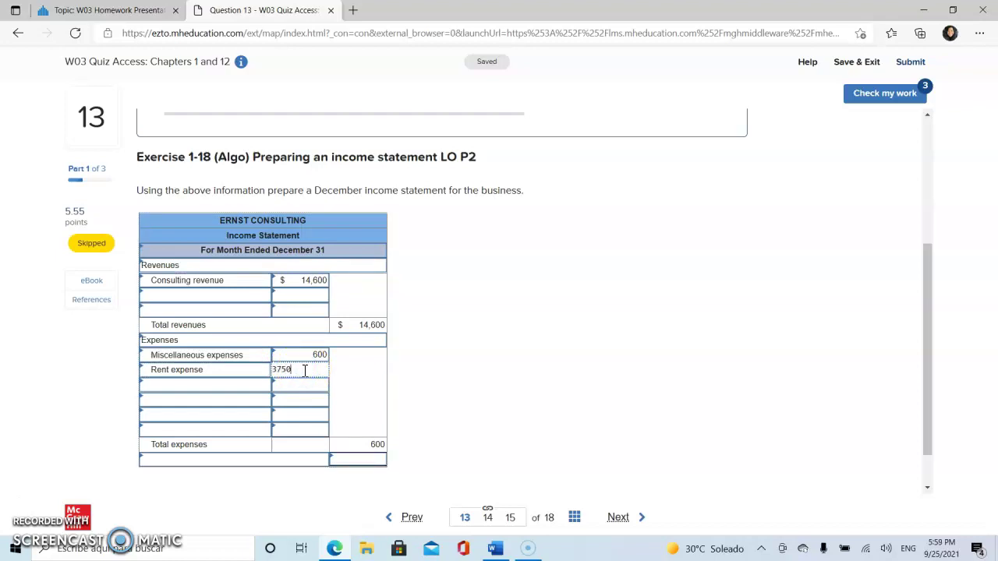
# - Add Salaries expense with an amount of 7,160 on the third expense line
pyautogui.click(252, 372)
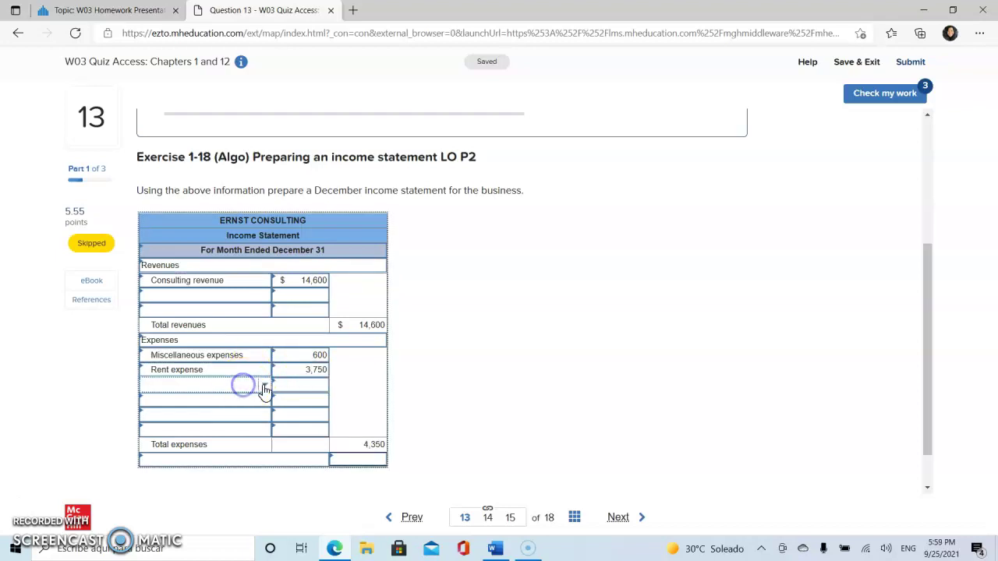
pyautogui.click(264, 385)
pyautogui.moveTo(272, 296); pyautogui.dragTo(273, 359)
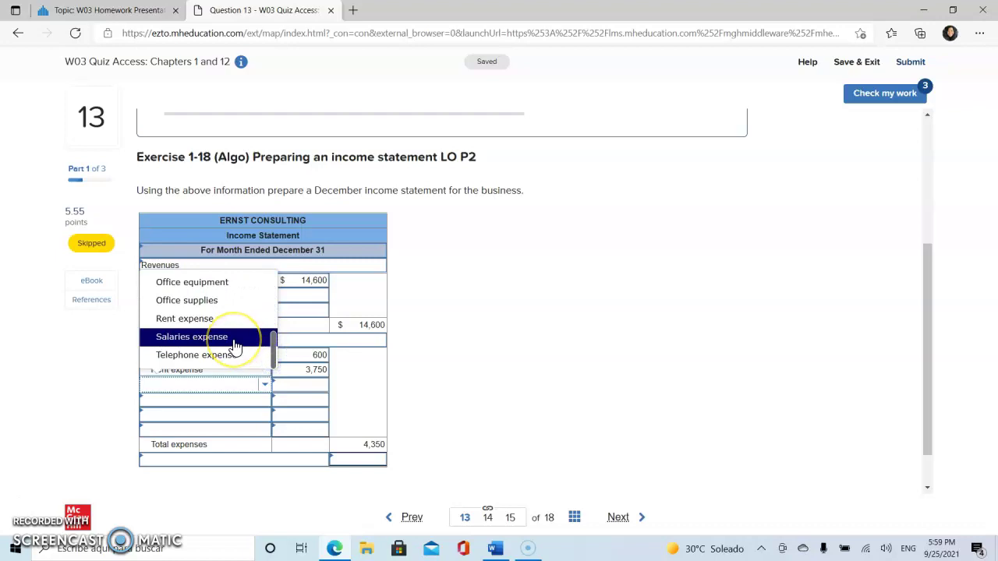
pyautogui.click(234, 345)
pyautogui.click(302, 386)
pyautogui.write('7,')
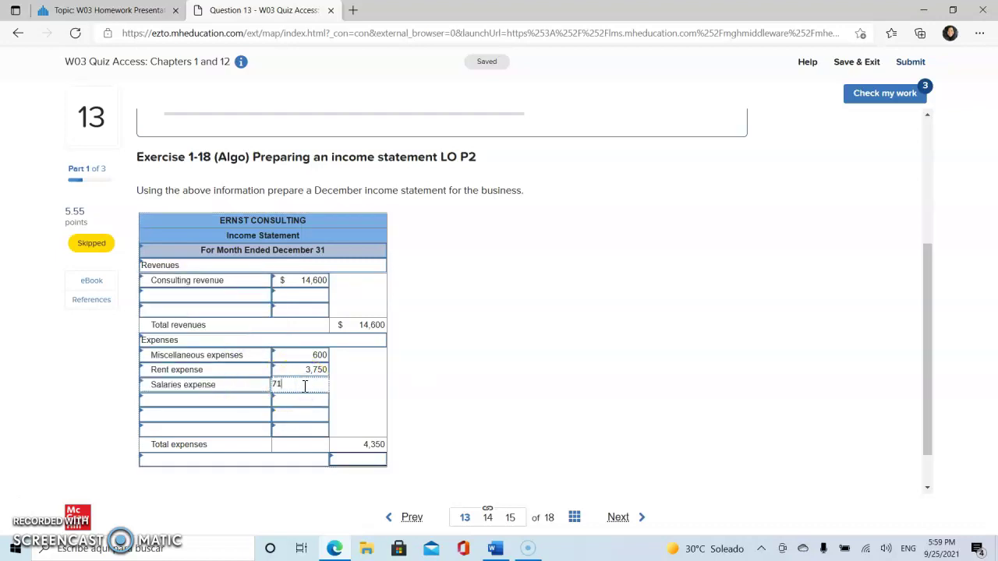
pyautogui.write('160')
# - Add Telephone expense with an amount of 780 on the fourth expense line
pyautogui.click(261, 399)
pyautogui.click(266, 407)
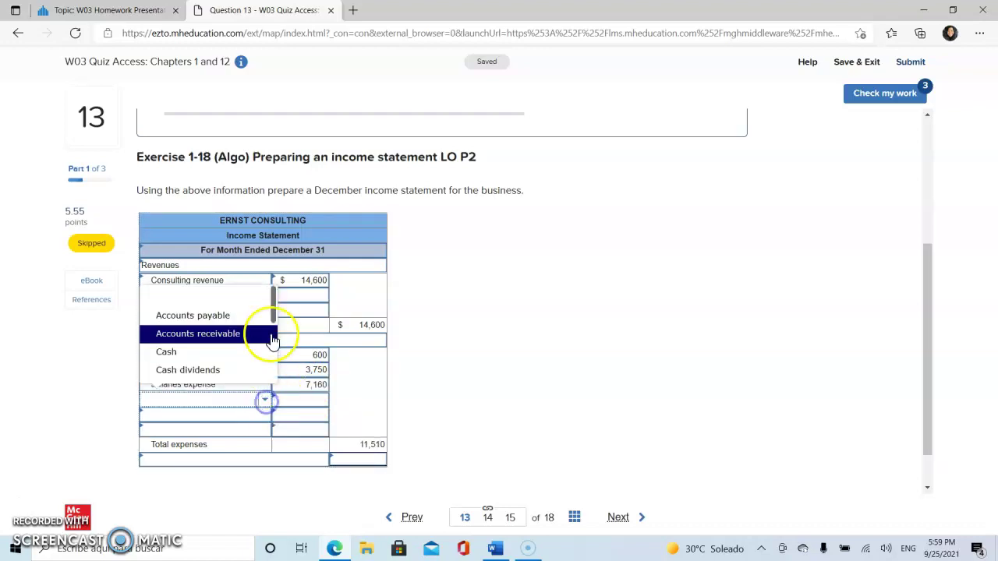
pyautogui.moveTo(272, 310); pyautogui.dragTo(273, 370)
pyautogui.click(253, 371)
pyautogui.click(298, 400)
pyautogui.write('78')
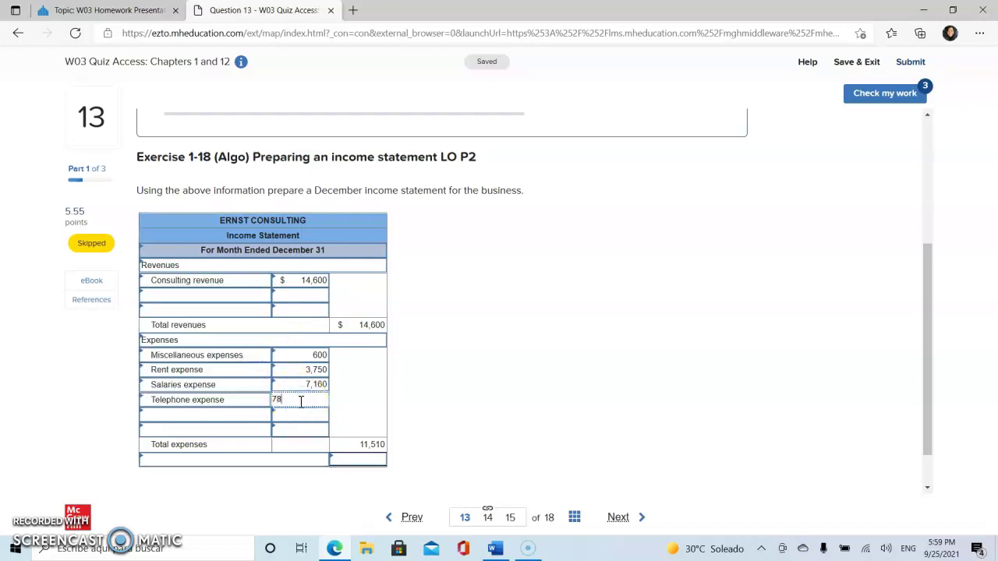
pyautogui.write('0')
pyautogui.click(442, 419)
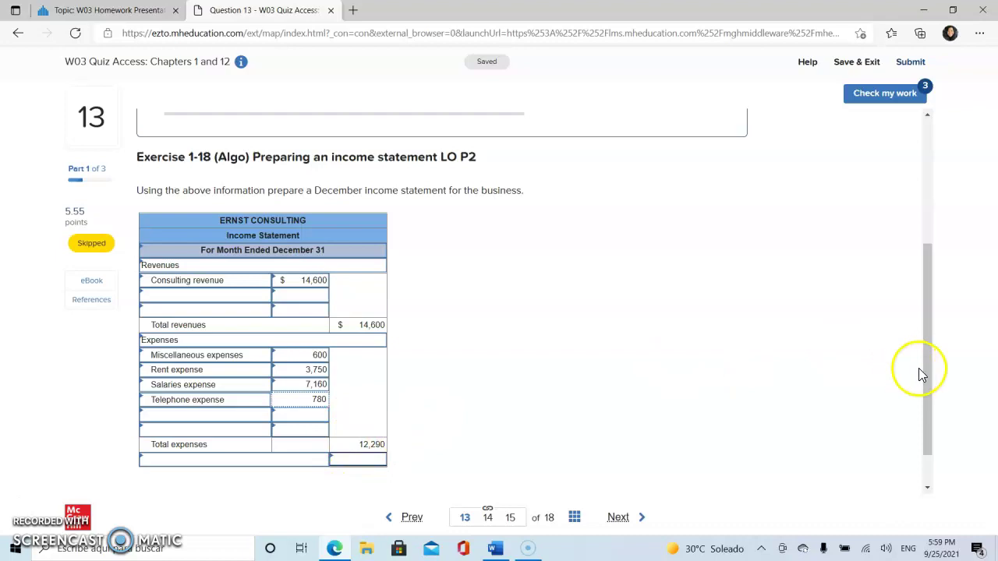
# - Label the final line of the income statement Net income and enter 2,310 as its amount
pyautogui.moveTo(927, 378); pyautogui.dragTo(935, 405)
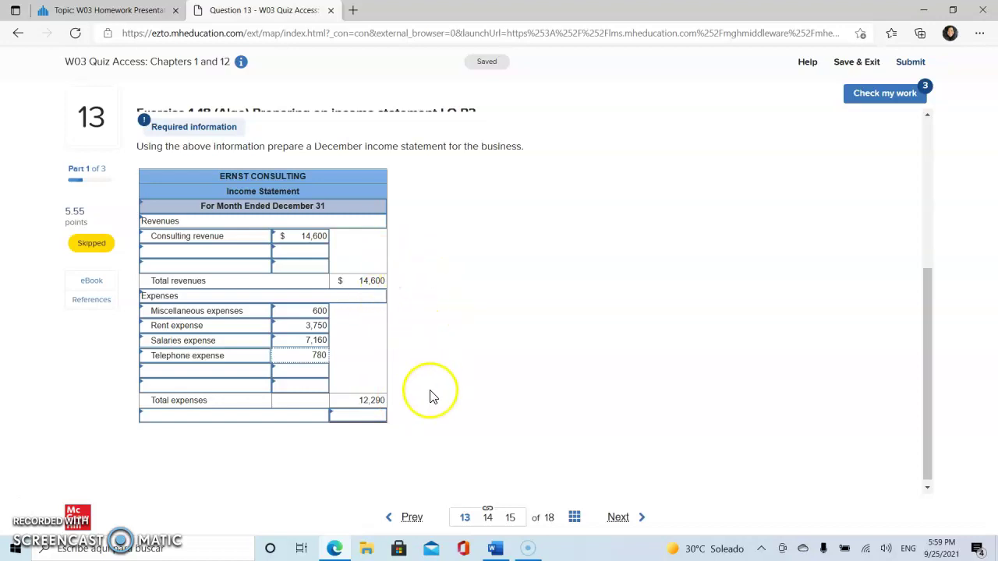
pyautogui.click(297, 414)
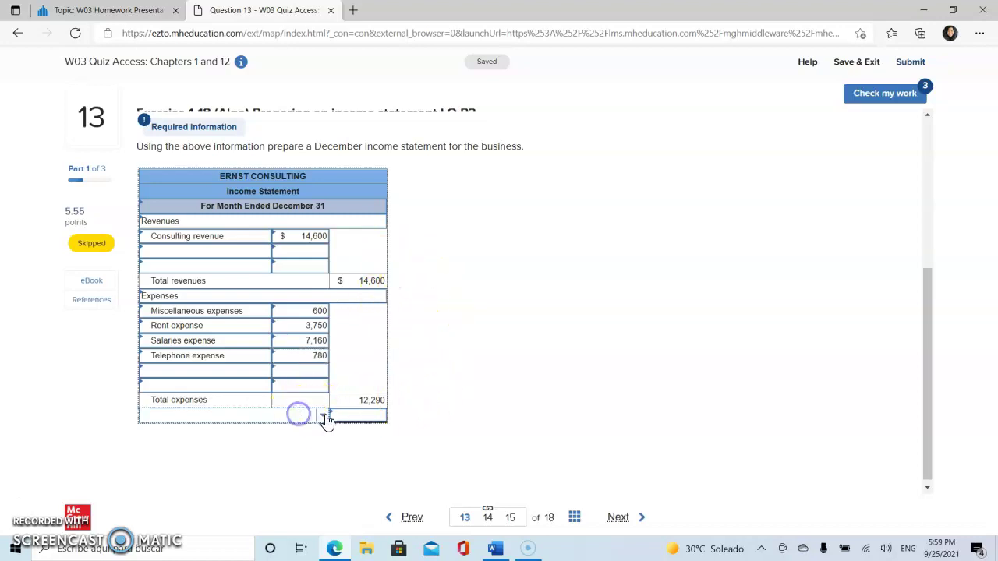
pyautogui.click(325, 417)
pyautogui.click(265, 461)
pyautogui.click(347, 413)
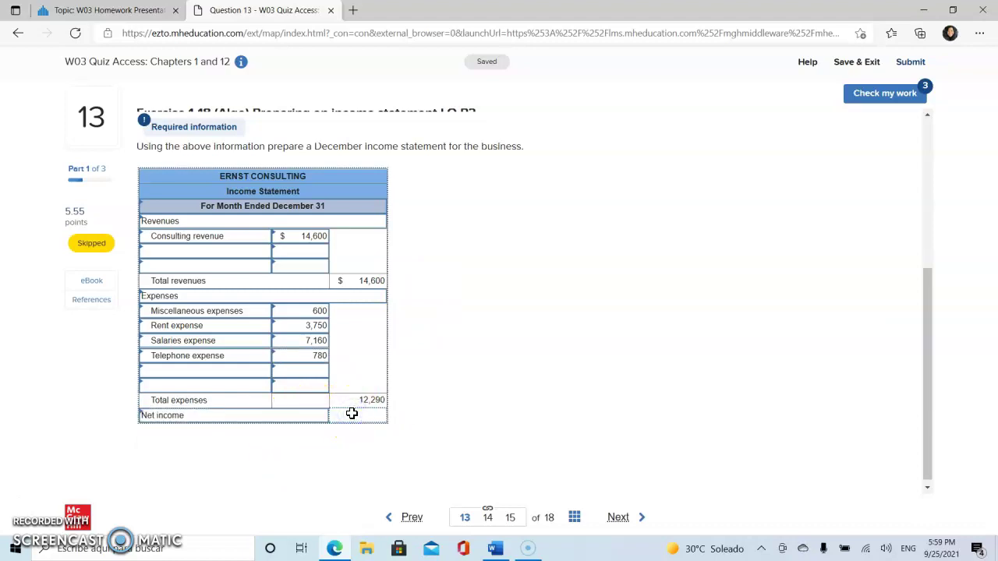
pyautogui.write('2,3')
pyautogui.write('10')
pyautogui.click(457, 422)
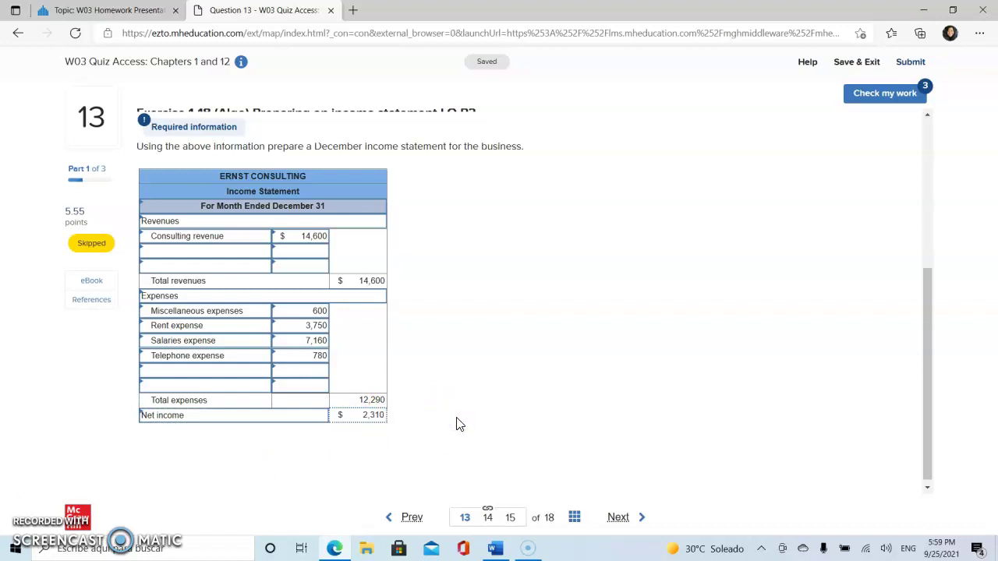
pyautogui.click(457, 413)
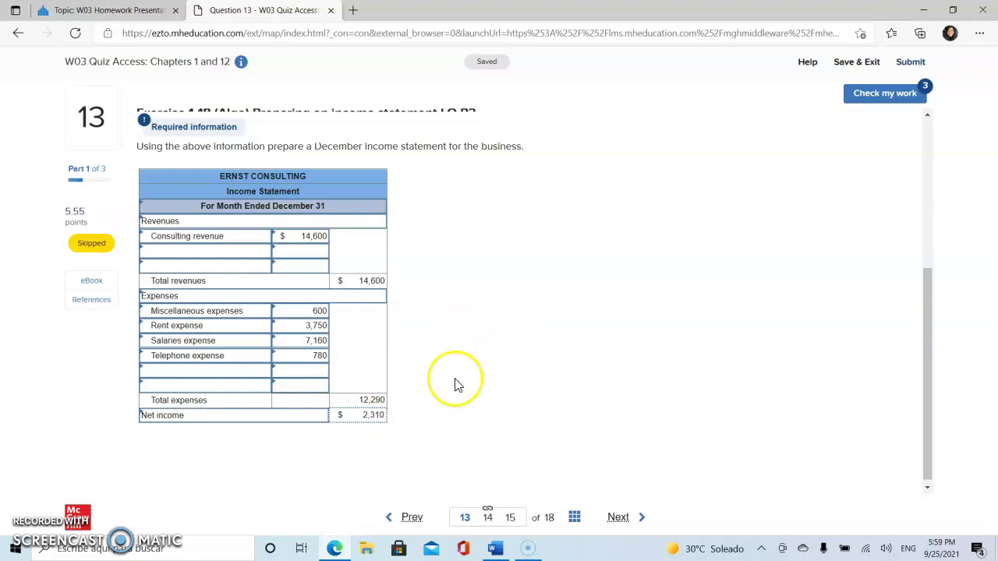
pyautogui.click(445, 424)
# - Proceed to question 14 on preparing the statement of retained earnings
pyautogui.moveTo(925, 396); pyautogui.dragTo(932, 419)
pyautogui.click(644, 460)
pyautogui.click(616, 517)
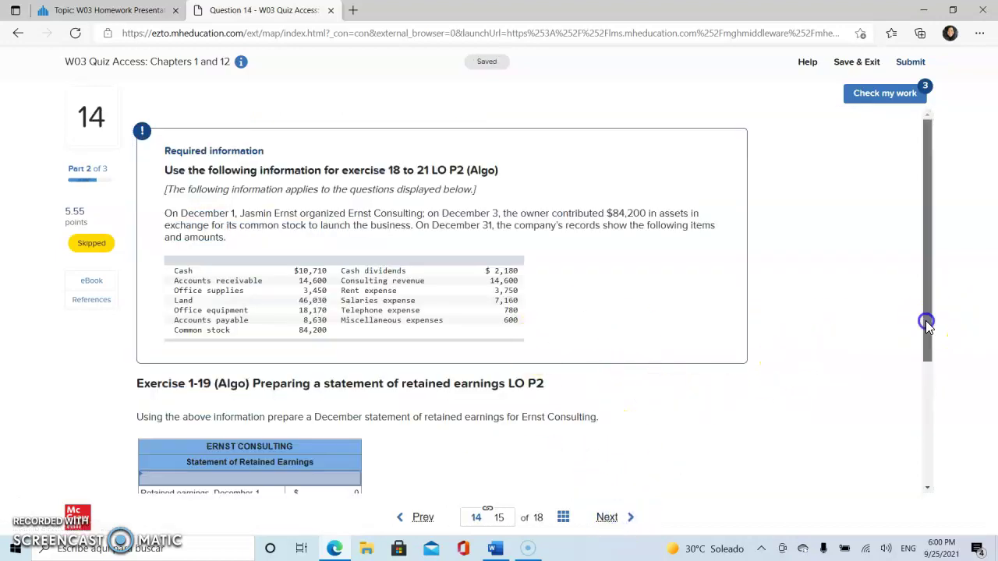
# - Set the statement of retained earnings' period heading to For Month Ended December 31
pyautogui.moveTo(928, 323); pyautogui.dragTo(933, 391)
pyautogui.click(740, 372)
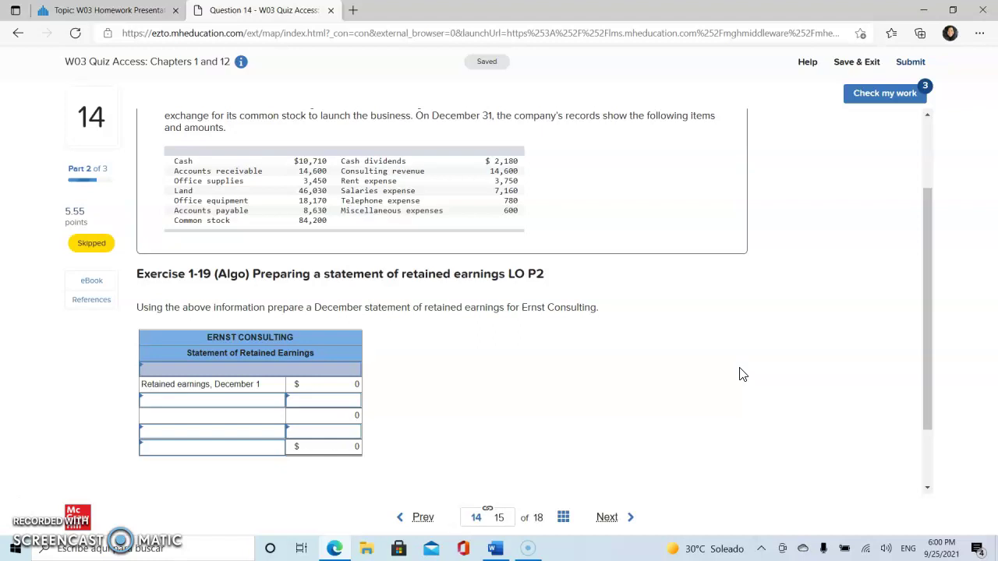
pyautogui.click(327, 369)
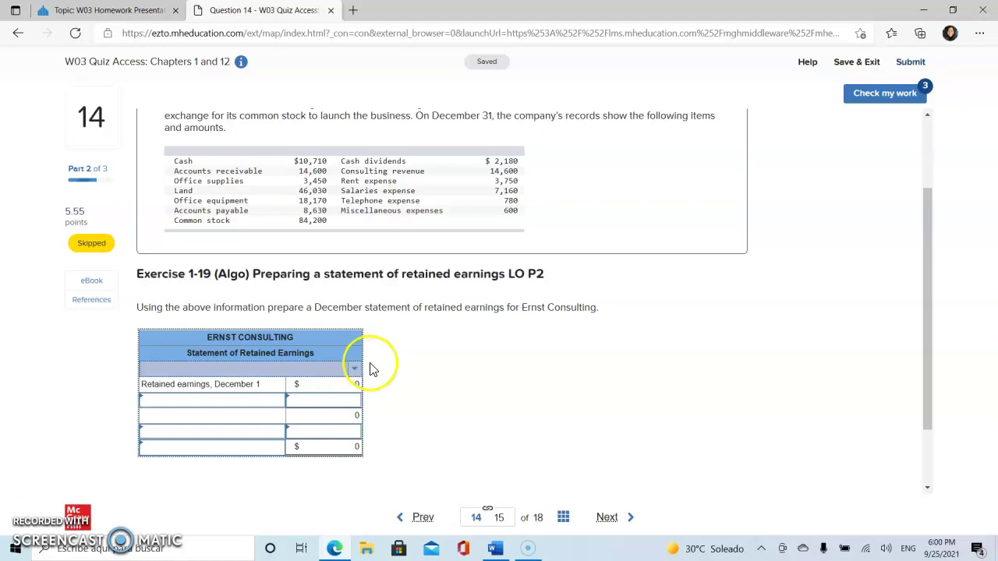
pyautogui.click(353, 368)
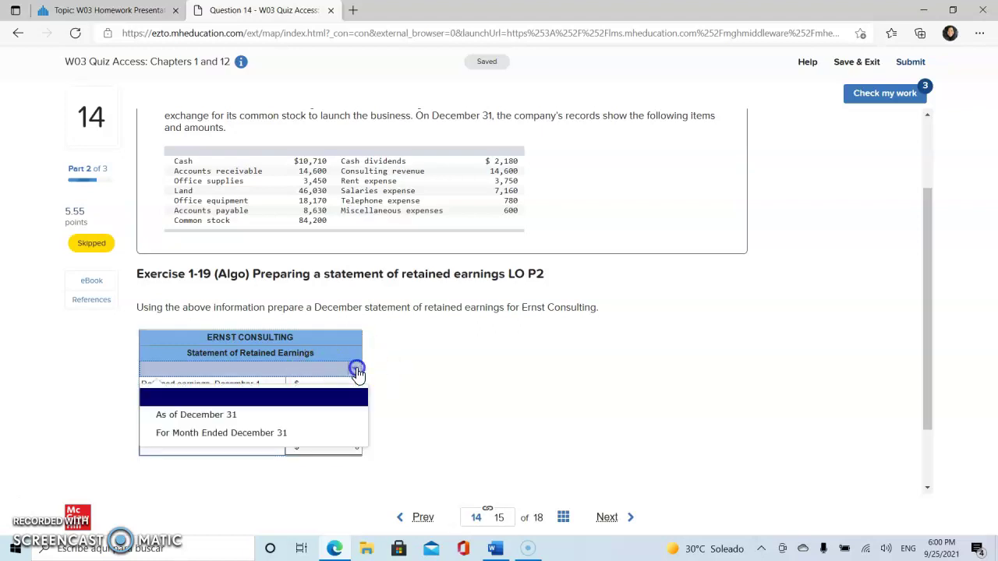
pyautogui.click(285, 433)
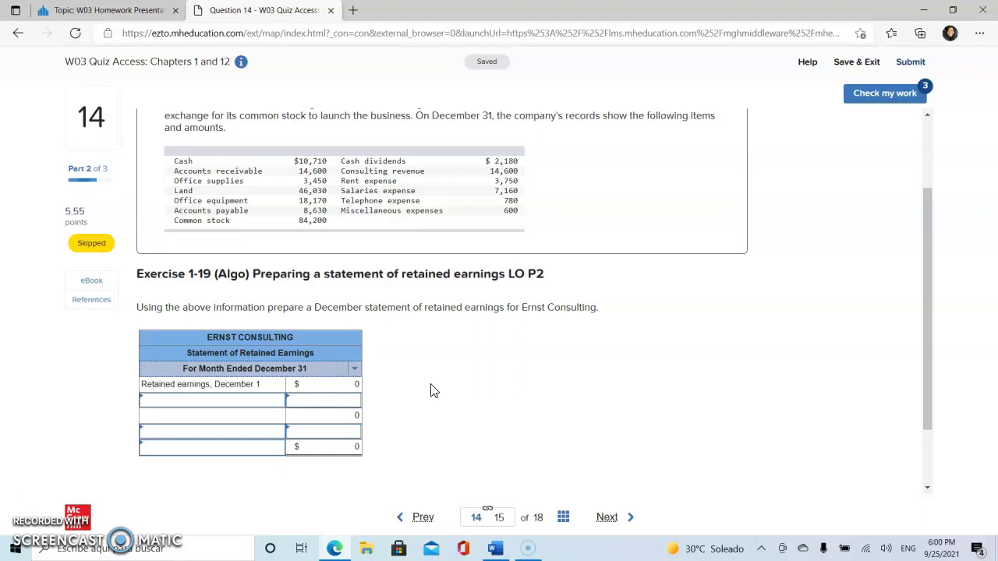
# - Add the line Add: Net income with an amount of 2,310 below the December 1 retained earnings
pyautogui.click(269, 385)
pyautogui.click(330, 385)
pyautogui.click(279, 401)
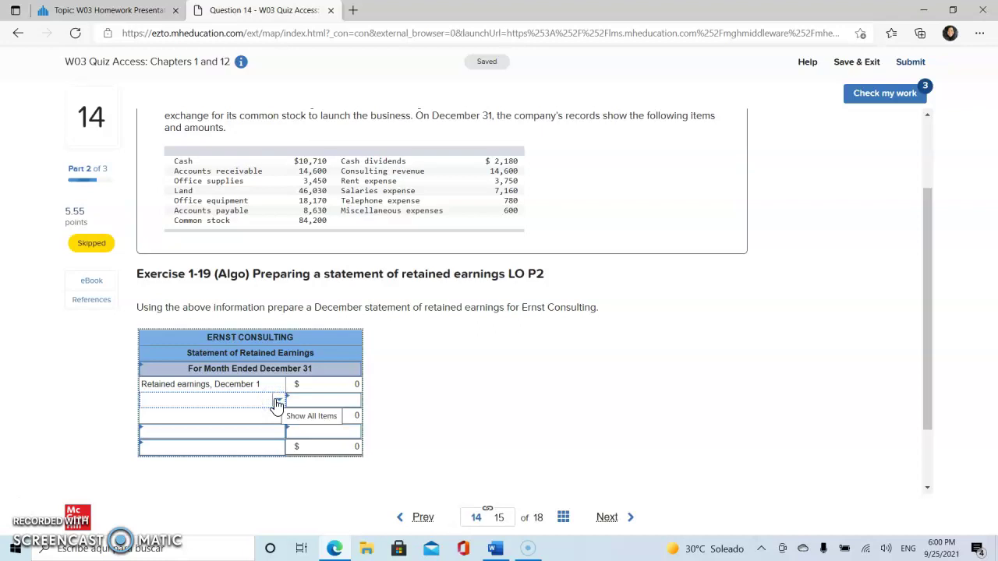
pyautogui.click(277, 402)
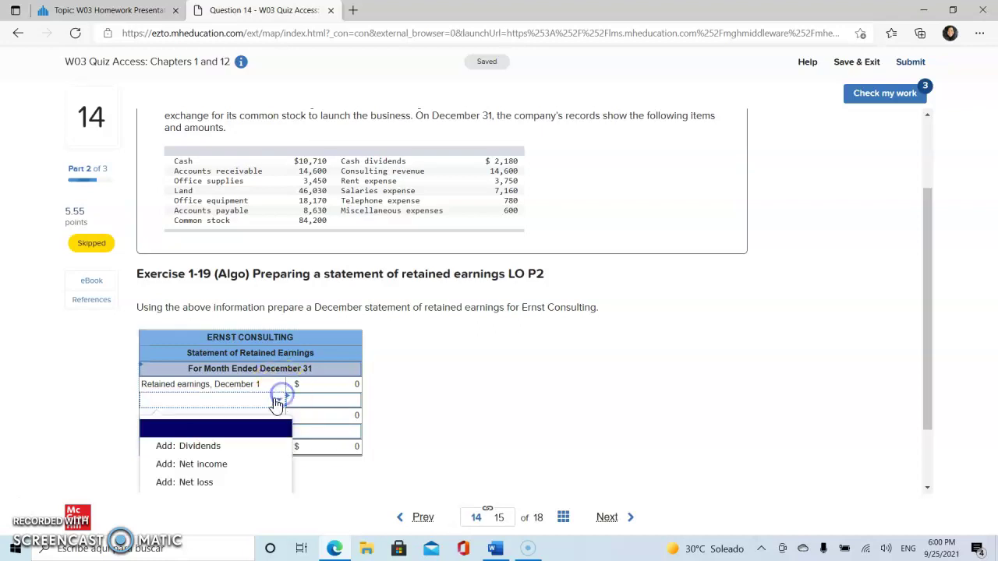
pyautogui.click(258, 464)
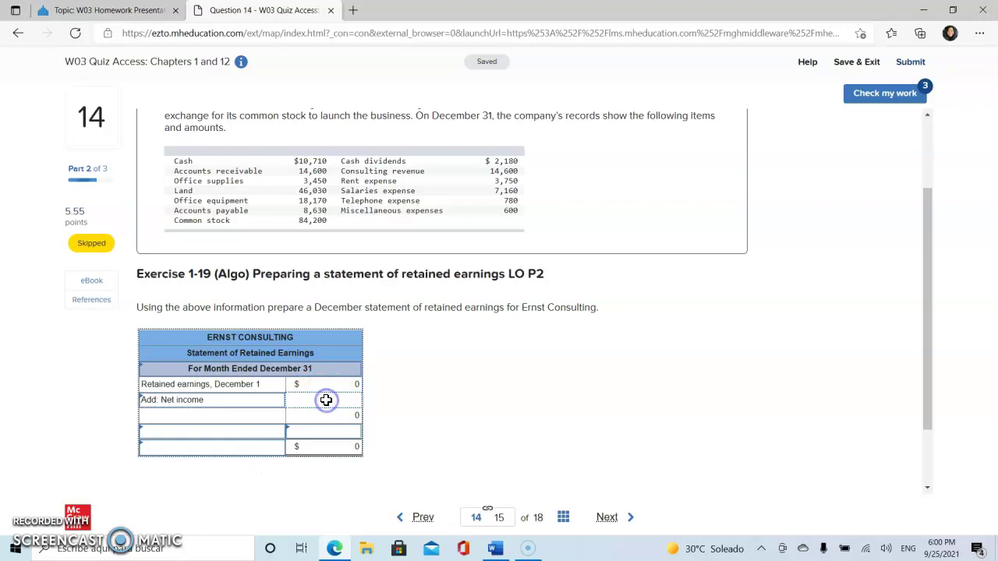
pyautogui.click(326, 400)
pyautogui.write('2,3')
pyautogui.write('10')
pyautogui.click(397, 419)
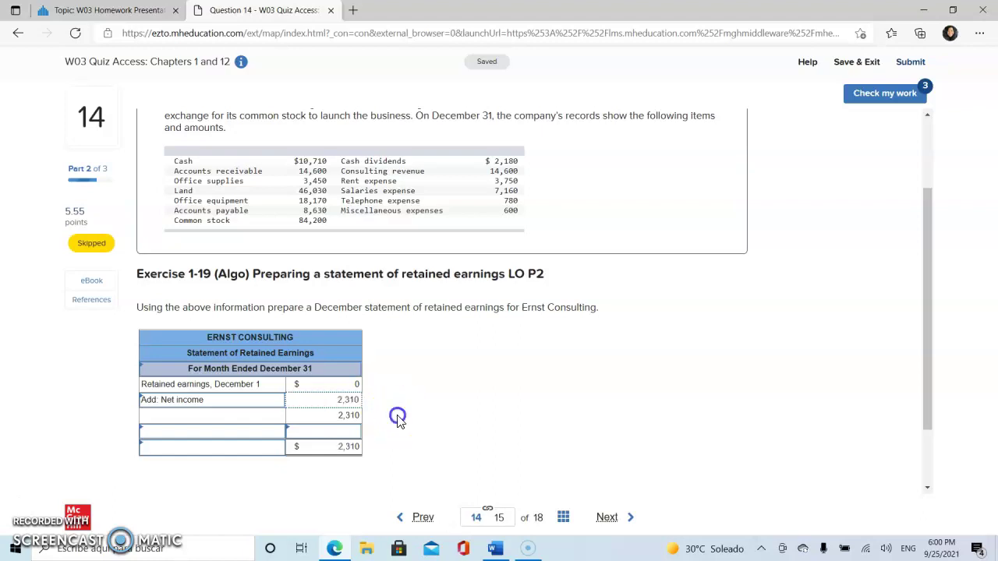
# - Add the line Less: Dividends with an amount of 2,180 below the subtotal
pyautogui.click(216, 415)
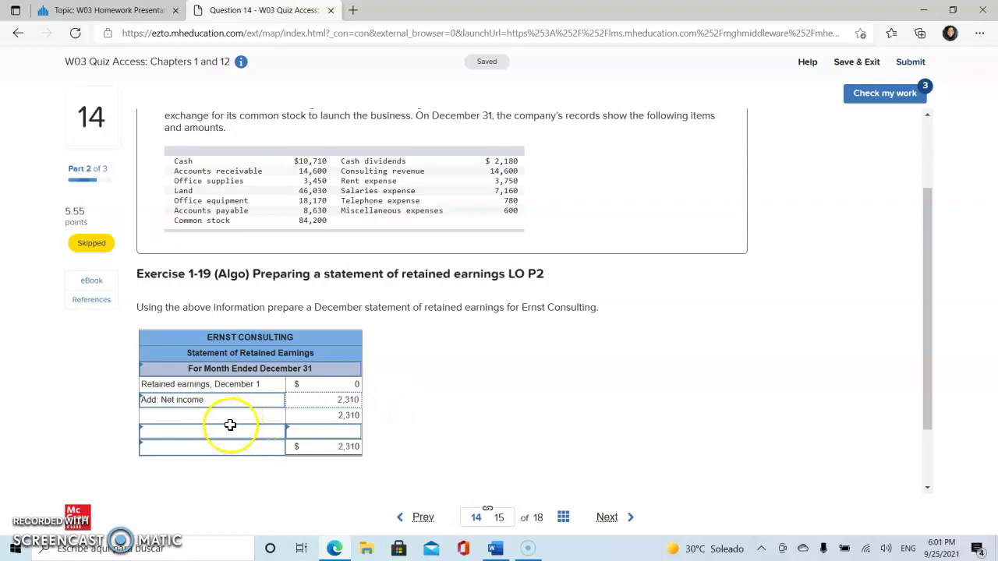
pyautogui.click(254, 430)
pyautogui.click(281, 433)
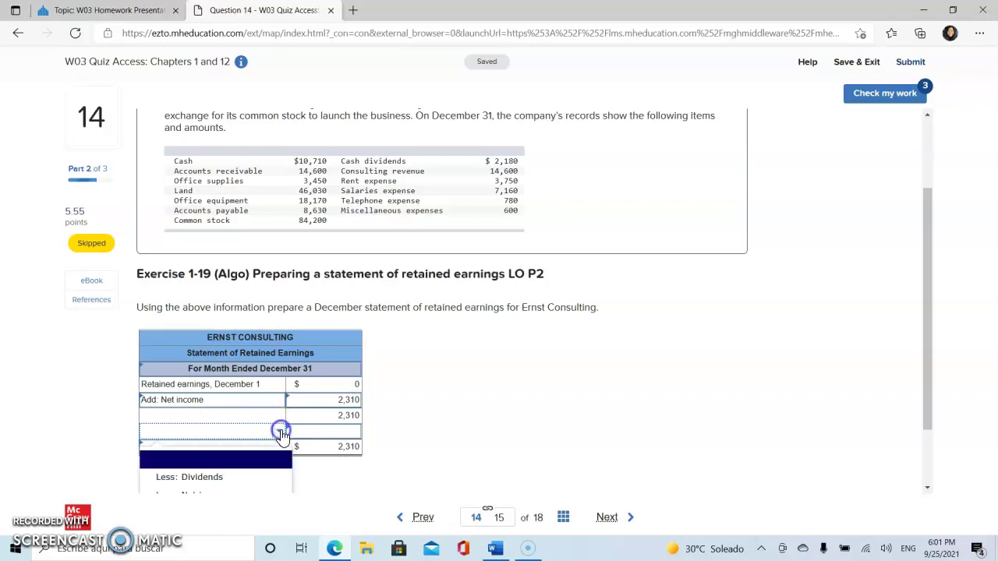
pyautogui.click(249, 479)
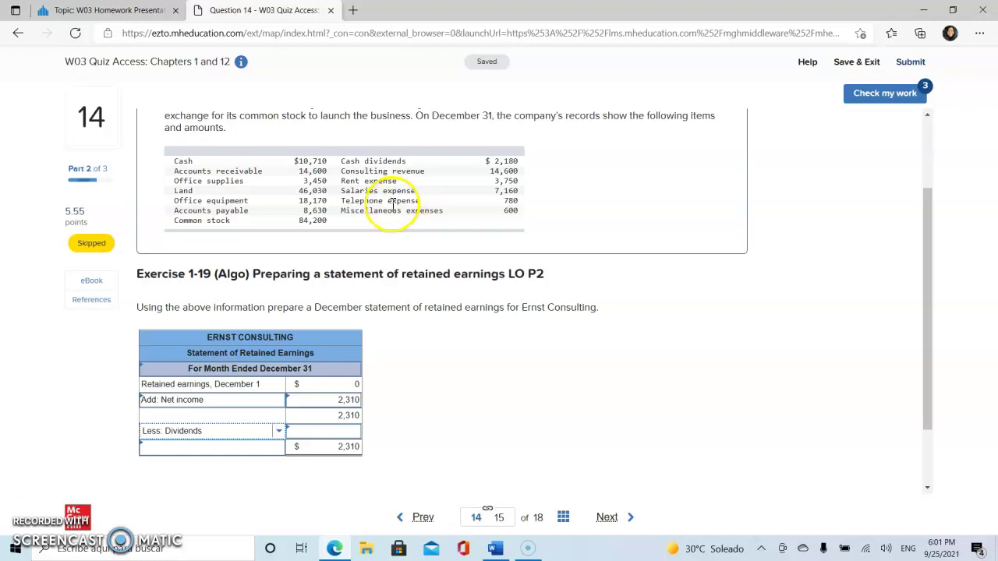
pyautogui.click(315, 434)
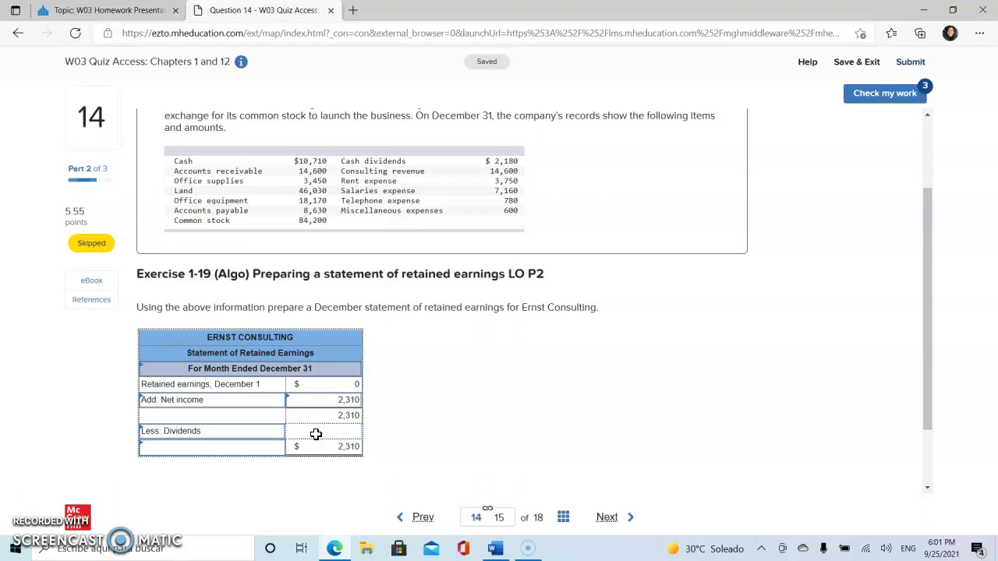
pyautogui.write('2180')
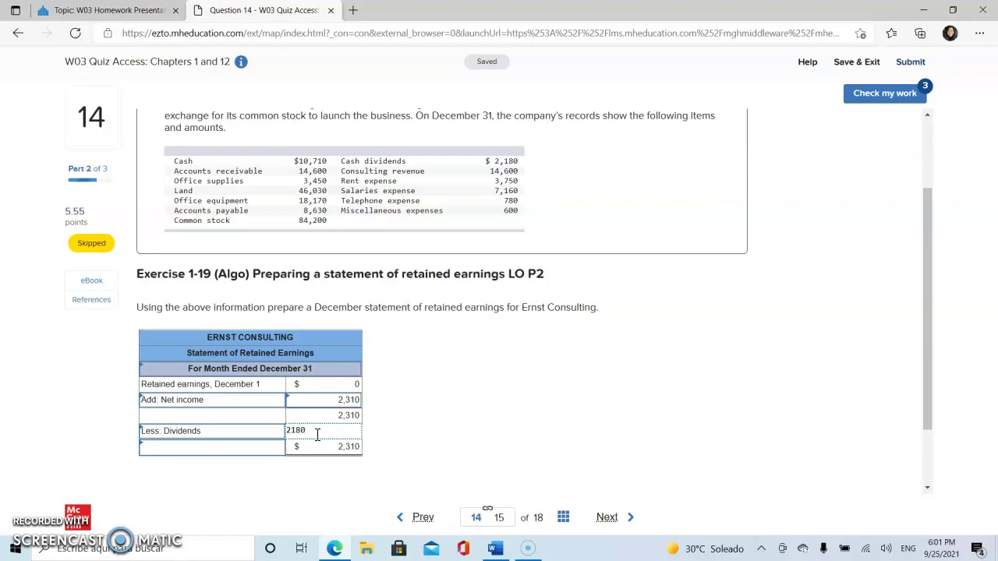
pyautogui.click(412, 452)
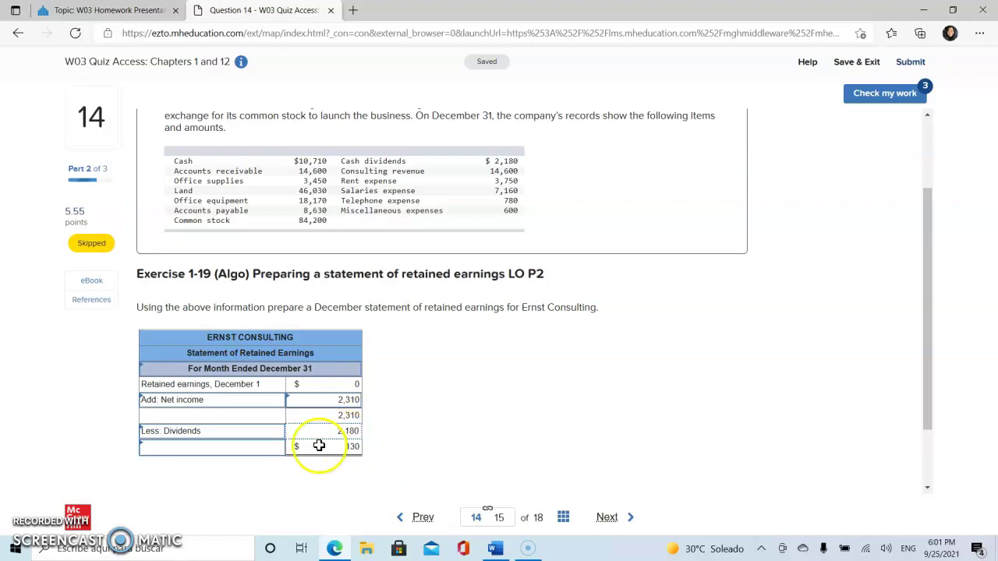
# - Label the final line of the statement Retained earnings, December 31
pyautogui.click(273, 452)
pyautogui.click(275, 456)
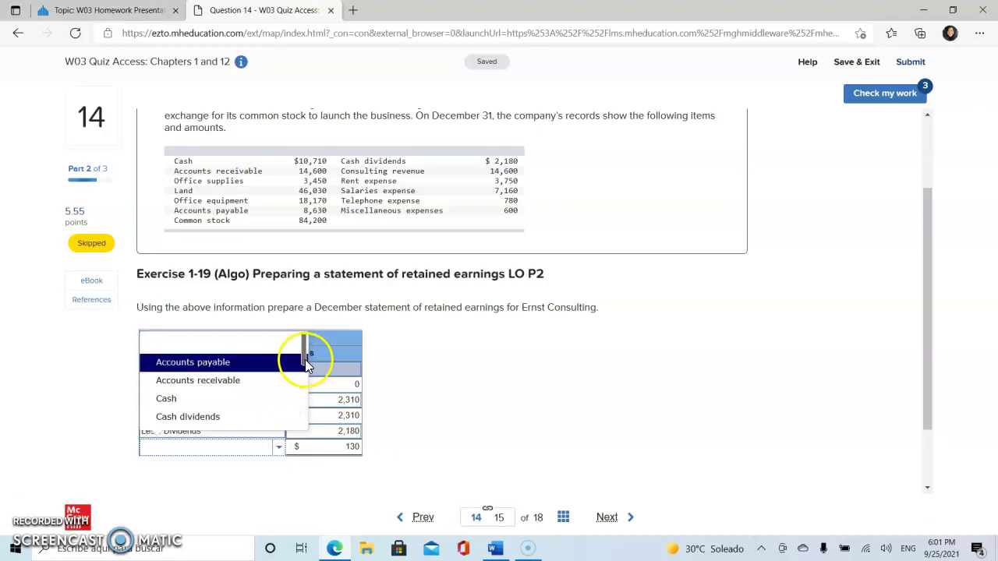
pyautogui.moveTo(305, 359); pyautogui.dragTo(303, 410)
pyautogui.click(288, 412)
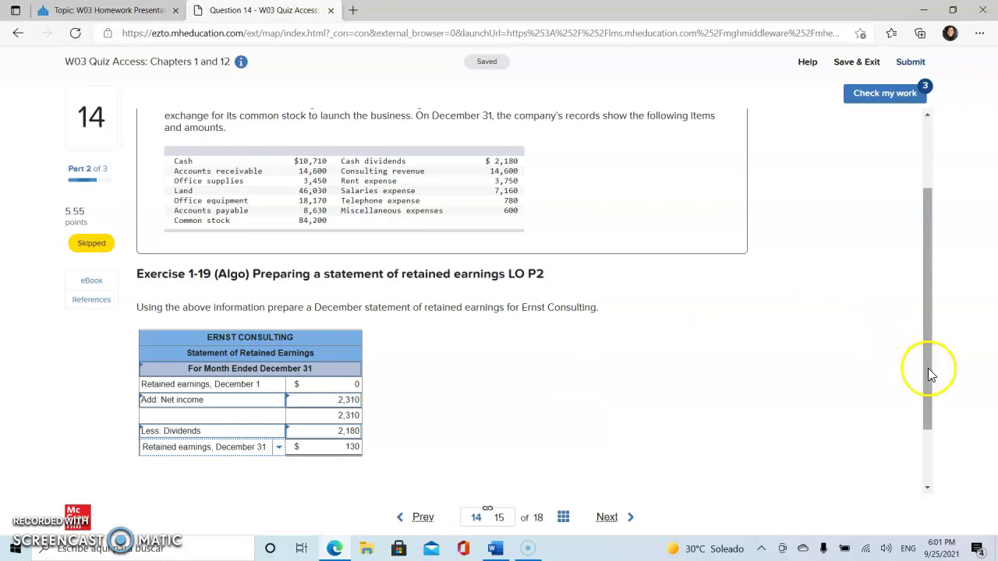
# - Proceed to question 15 and set the balance sheet's date heading to December 31
pyautogui.moveTo(929, 375); pyautogui.dragTo(932, 409)
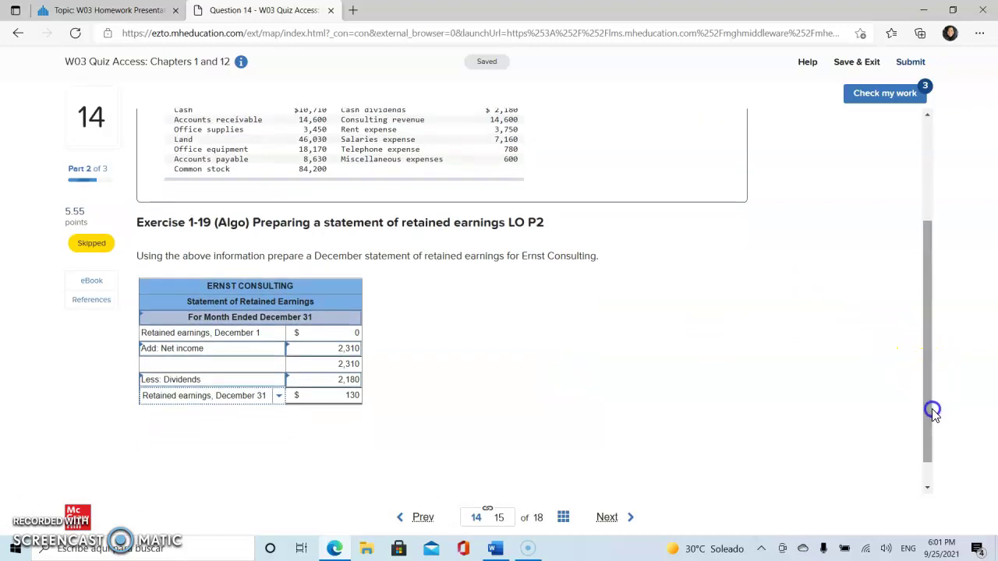
pyautogui.click(607, 517)
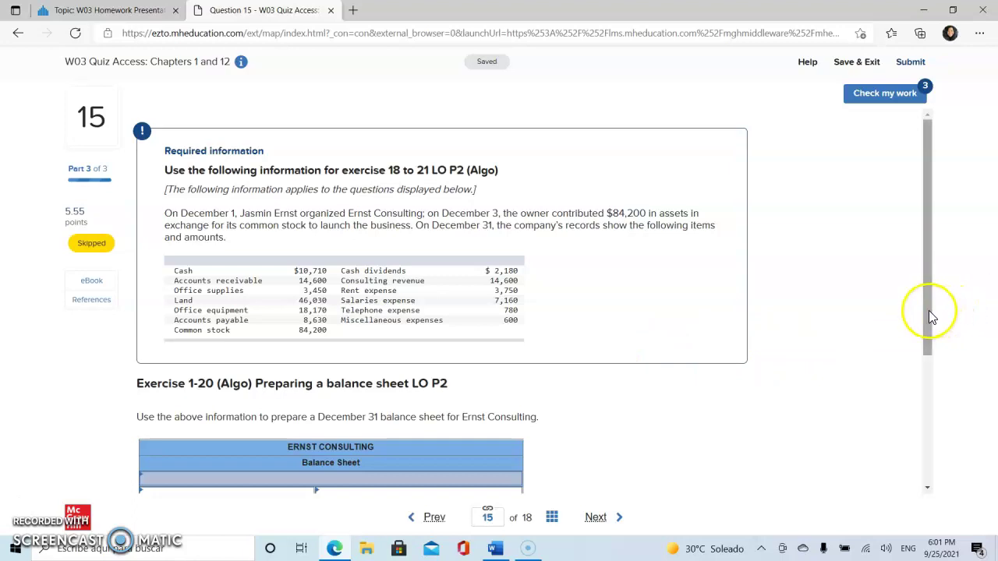
pyautogui.moveTo(928, 311); pyautogui.dragTo(928, 357)
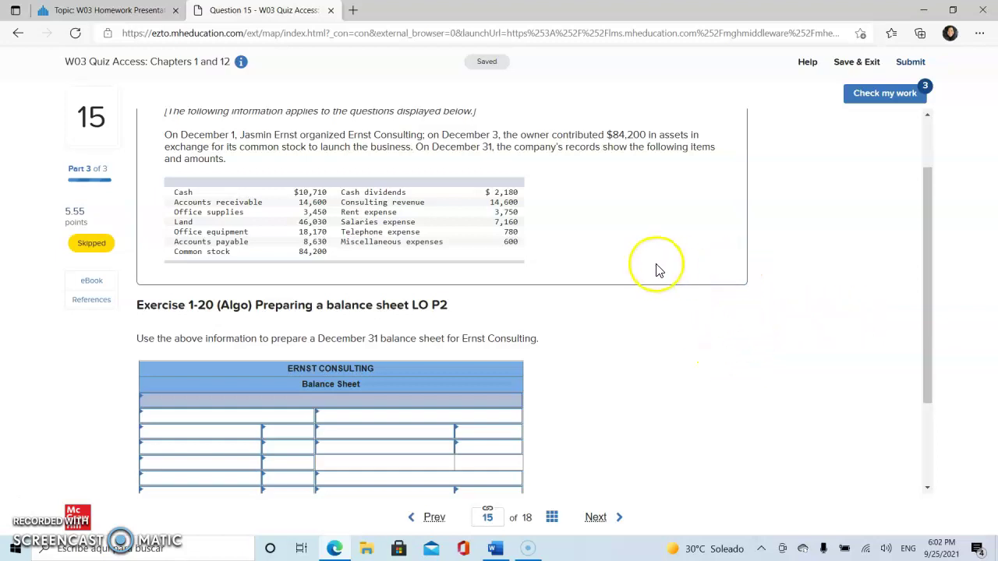
pyautogui.click(509, 401)
pyautogui.click(409, 450)
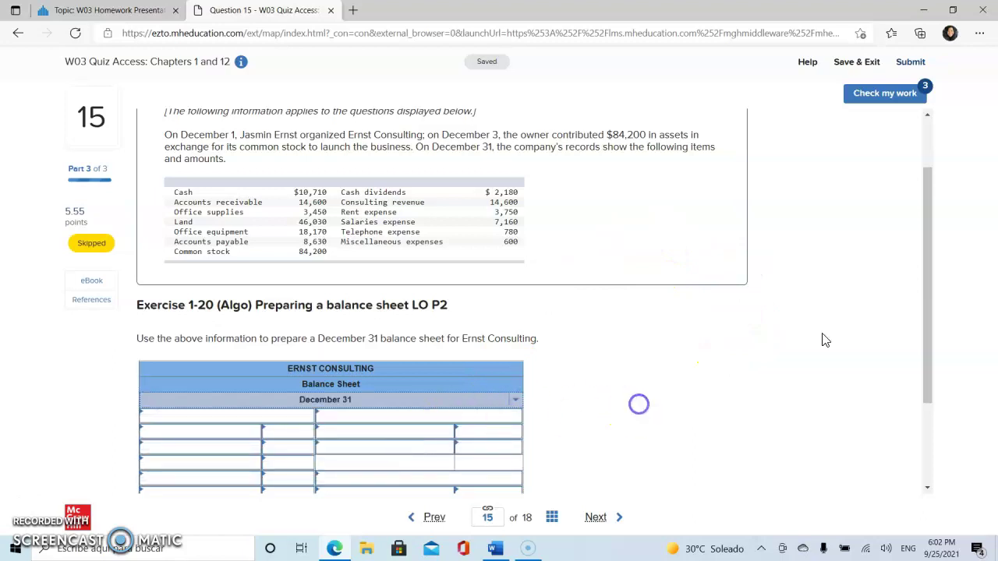
# - Set the heading of the balance sheet's first column to Assets
pyautogui.moveTo(926, 336); pyautogui.dragTo(926, 370)
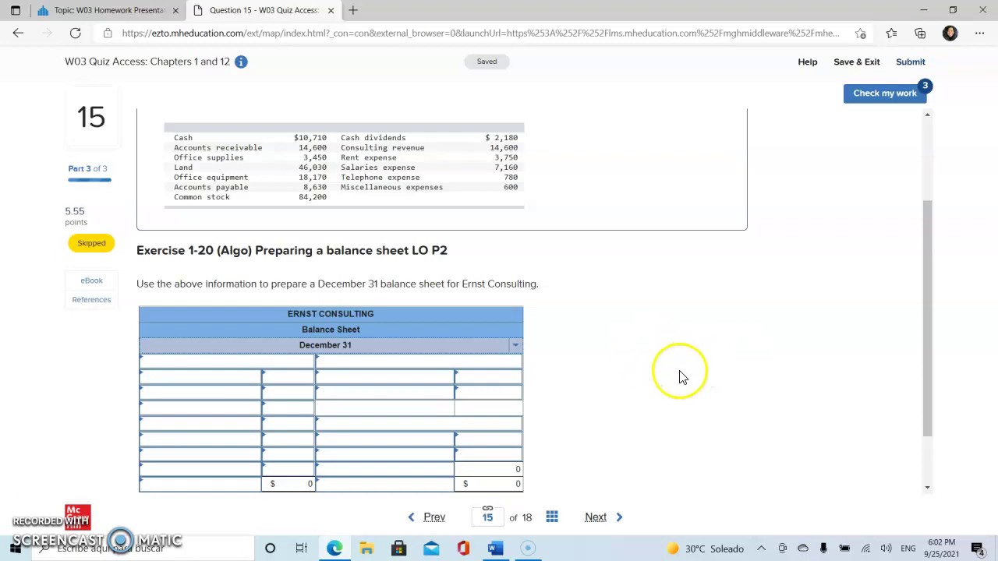
pyautogui.click(261, 365)
pyautogui.click(309, 366)
pyautogui.click(238, 407)
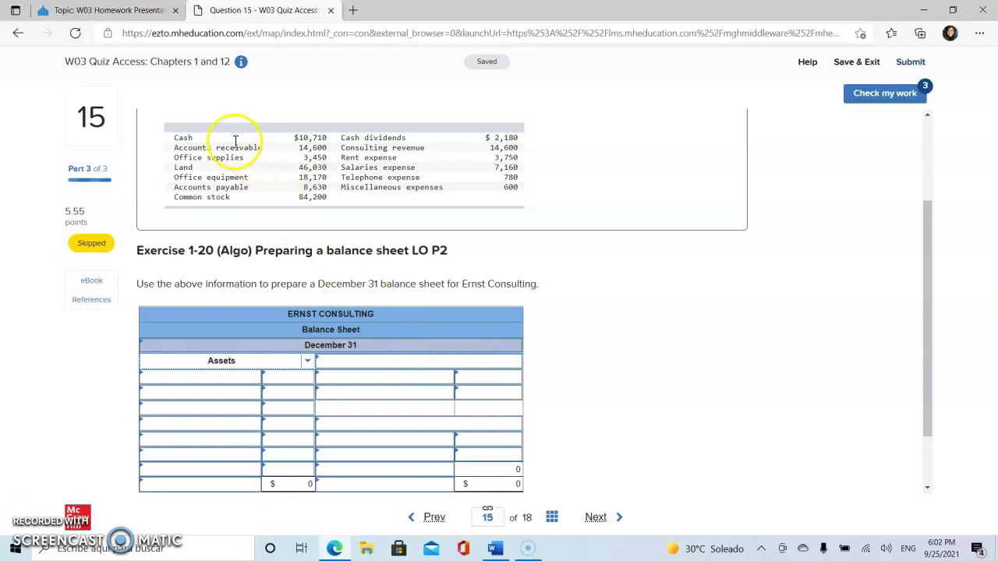
# - Add Cash with an amount of 10,710 on the first asset line
pyautogui.click(249, 378)
pyautogui.click(255, 377)
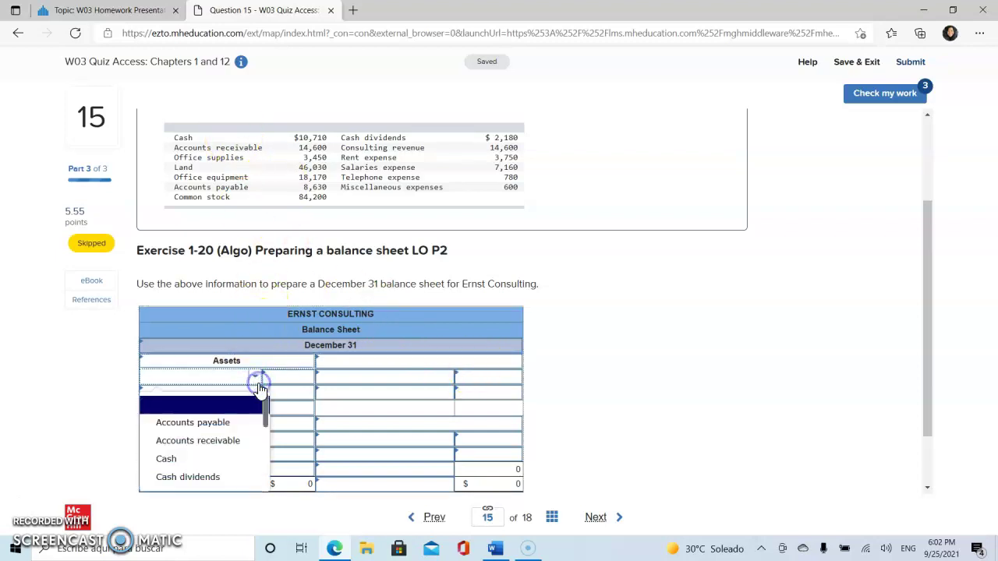
pyautogui.click(218, 460)
pyautogui.click(287, 376)
pyautogui.write('10710')
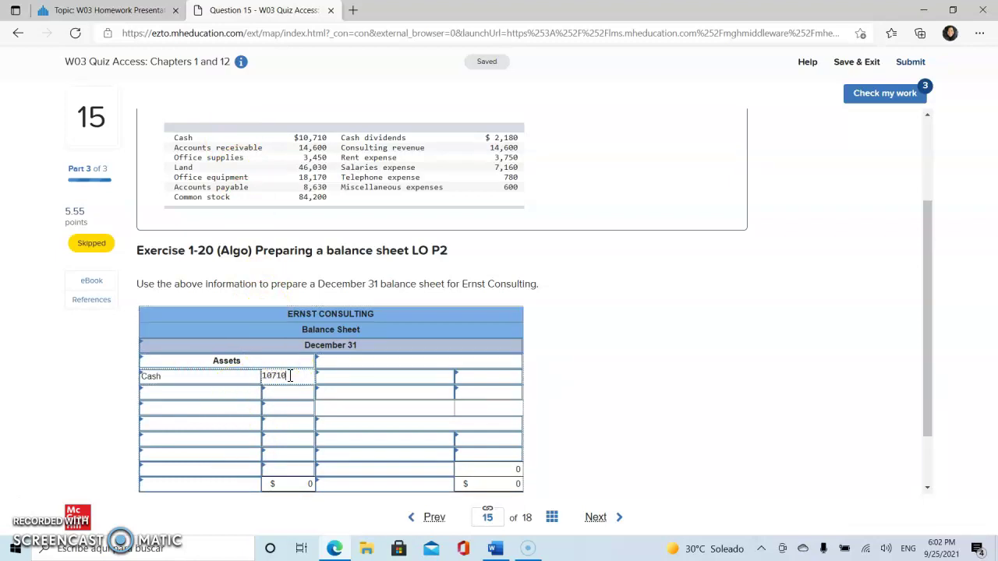
pyautogui.write(',710')
# - Add Accounts receivable with an amount of 14,600 on the second asset line
pyautogui.click(247, 394)
pyautogui.click(260, 401)
pyautogui.click(258, 395)
pyautogui.click(246, 455)
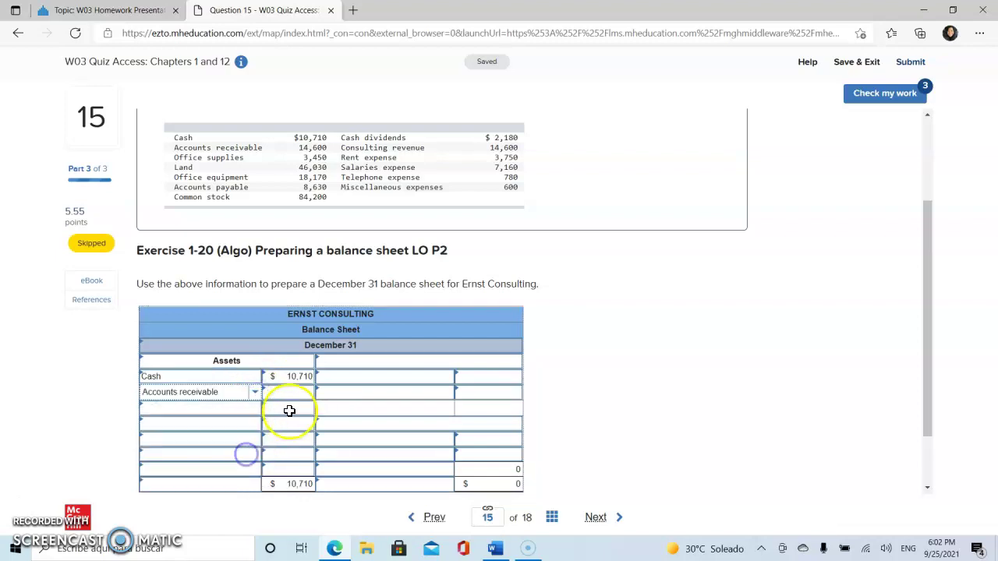
pyautogui.click(295, 396)
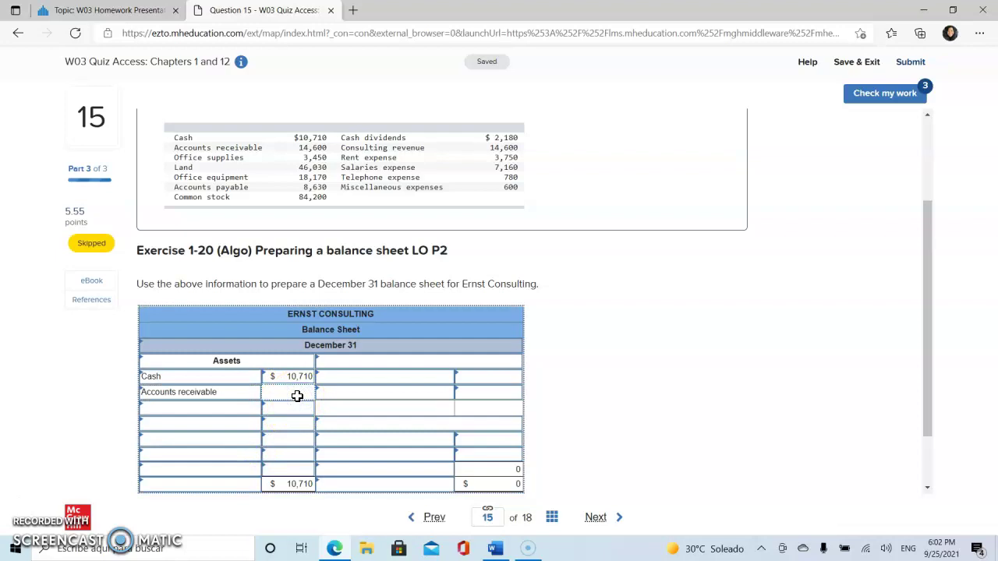
pyautogui.write('1460')
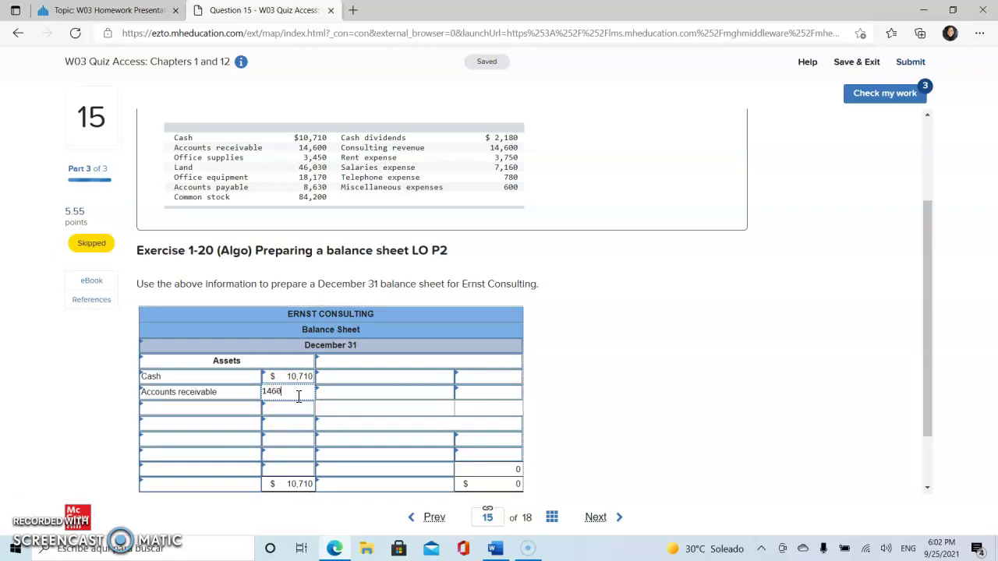
pyautogui.write('4,600')
# - Add Land with an amount of 46,030 on the third asset line
pyautogui.click(250, 408)
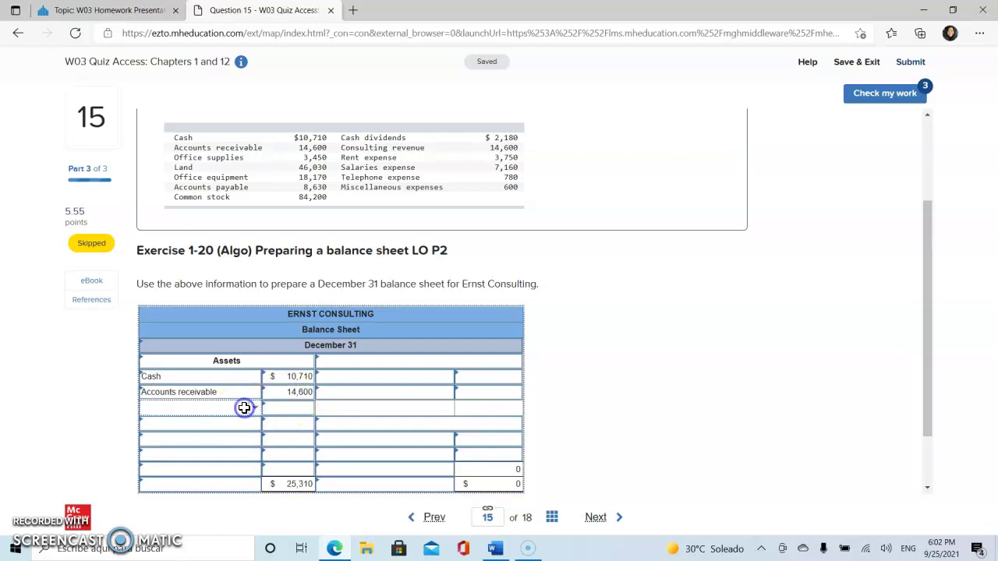
pyautogui.click(255, 408)
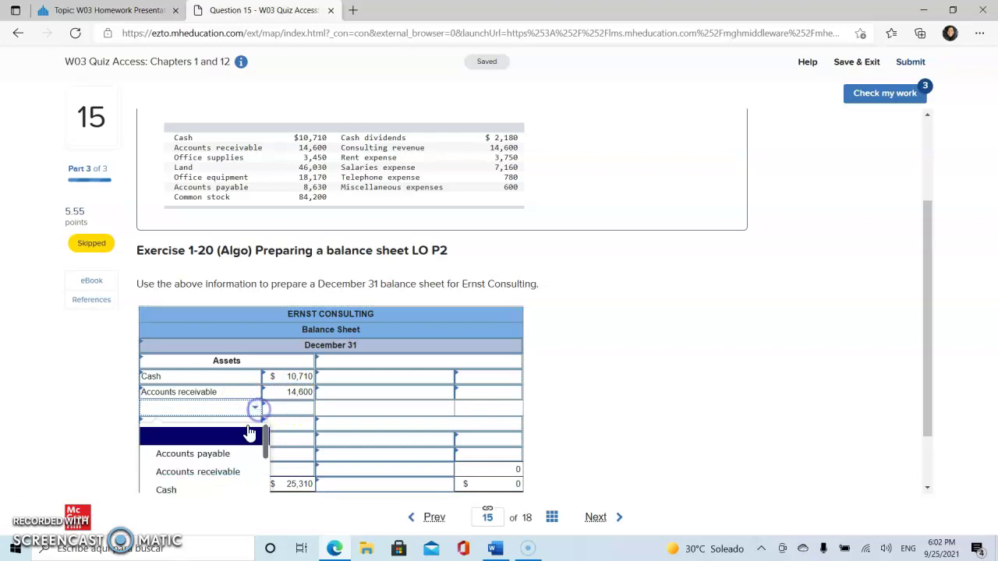
pyautogui.moveTo(265, 445); pyautogui.dragTo(268, 472)
pyautogui.click(231, 468)
pyautogui.click(283, 410)
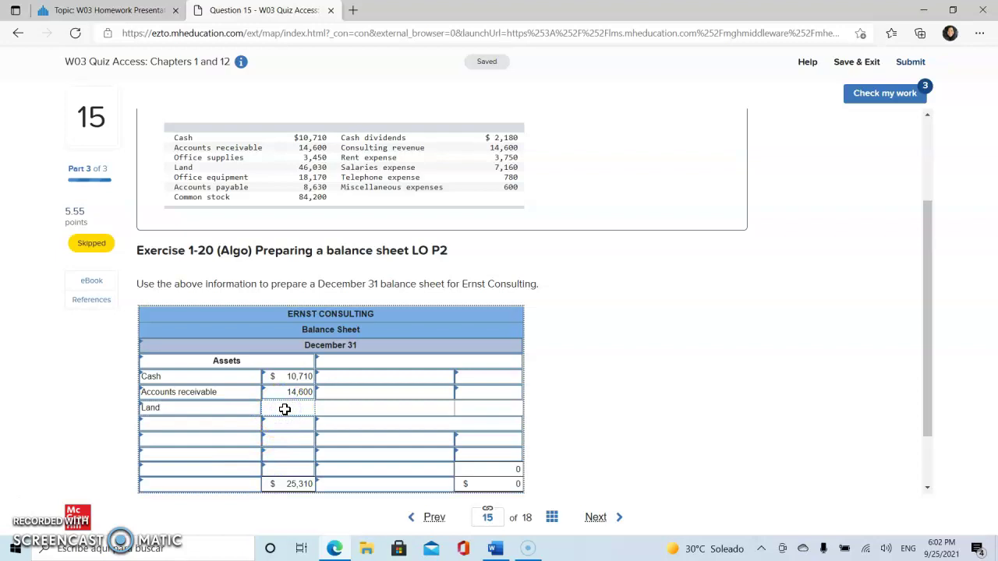
pyautogui.write('46030')
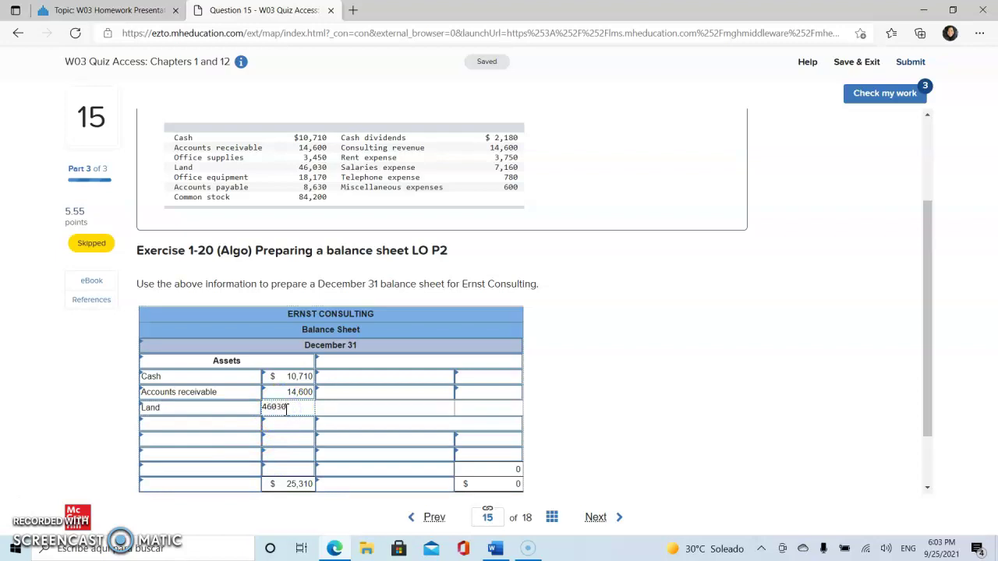
# - Add Office supplies with an amount of 3,450 on the fourth asset line
pyautogui.click(236, 426)
pyautogui.click(256, 423)
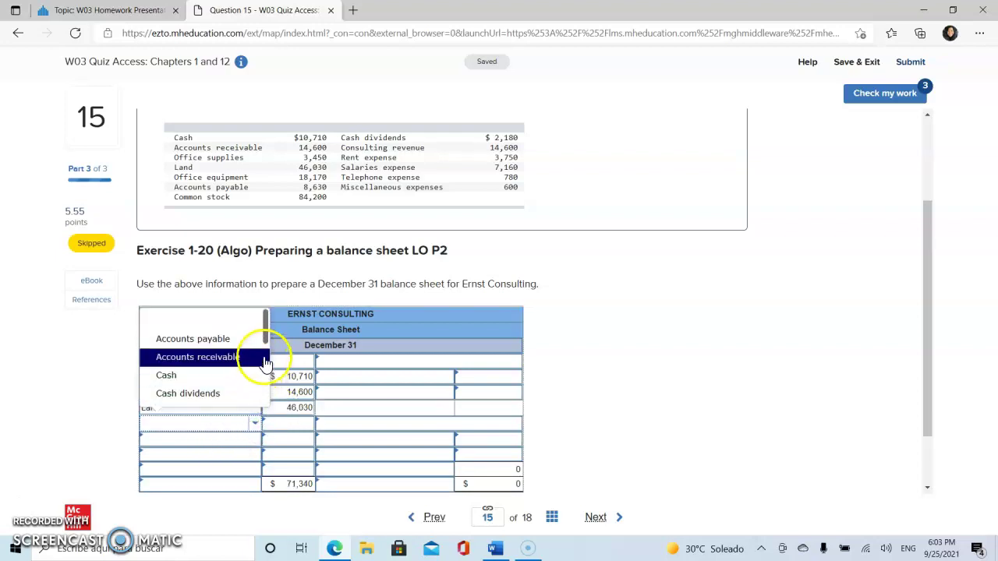
pyautogui.moveTo(263, 337); pyautogui.dragTo(263, 383)
pyautogui.click(235, 377)
pyautogui.click(296, 424)
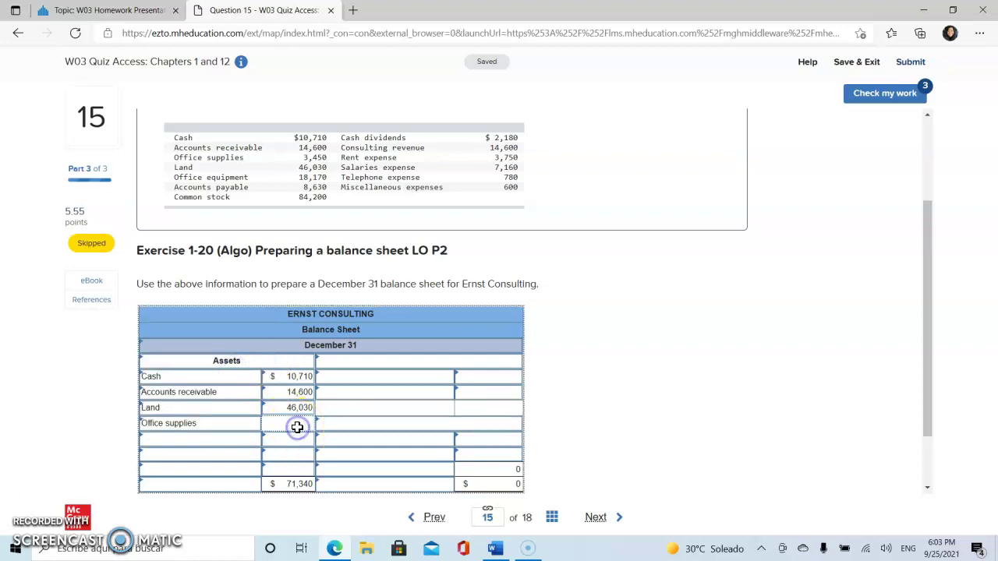
pyautogui.write('3,')
pyautogui.write('450')
# - Add Office equipment with an amount of 18,170 on the fifth asset line
pyautogui.click(243, 429)
pyautogui.click(261, 441)
pyautogui.click(261, 441)
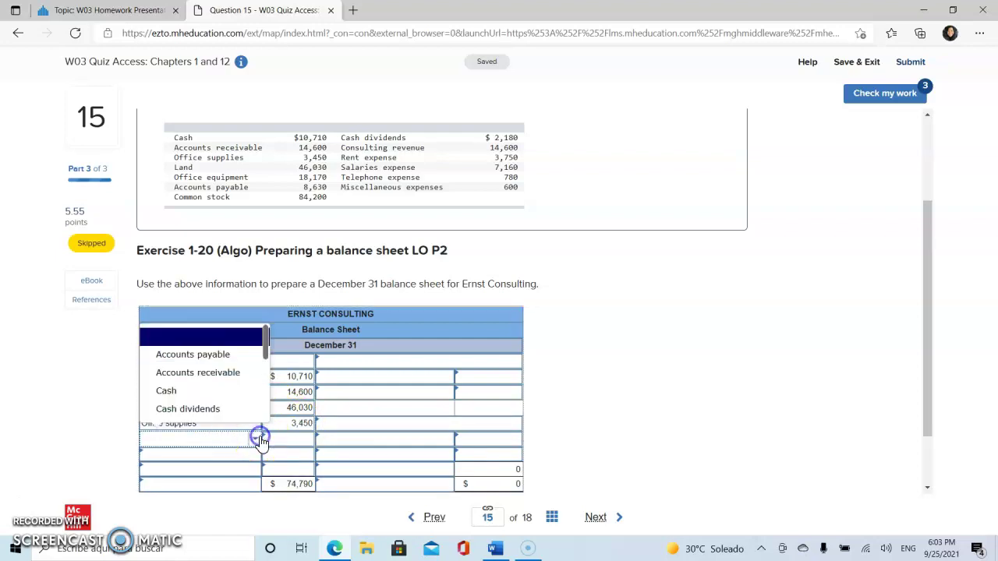
pyautogui.moveTo(269, 349); pyautogui.dragTo(267, 393)
pyautogui.click(240, 375)
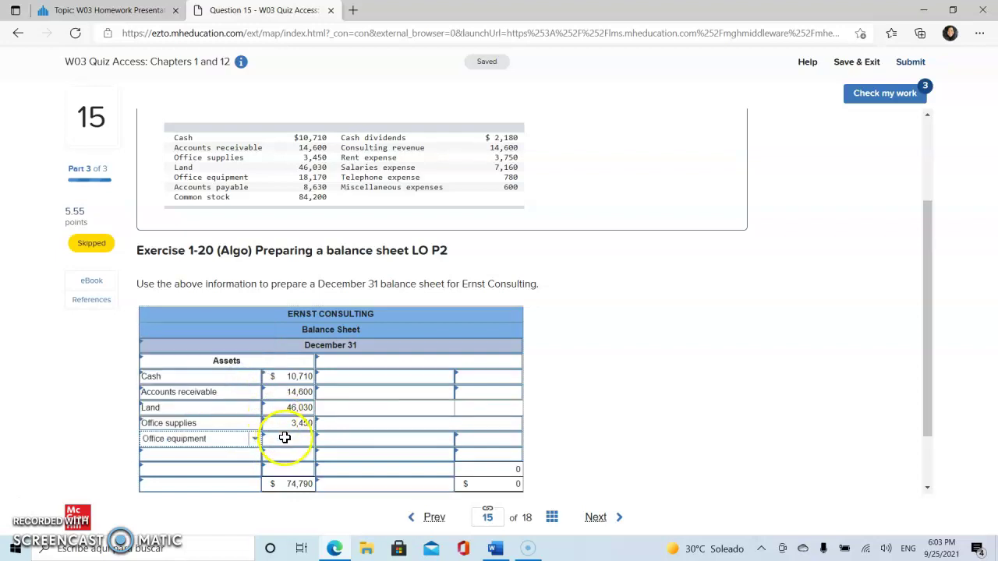
pyautogui.click(285, 438)
pyautogui.write('18')
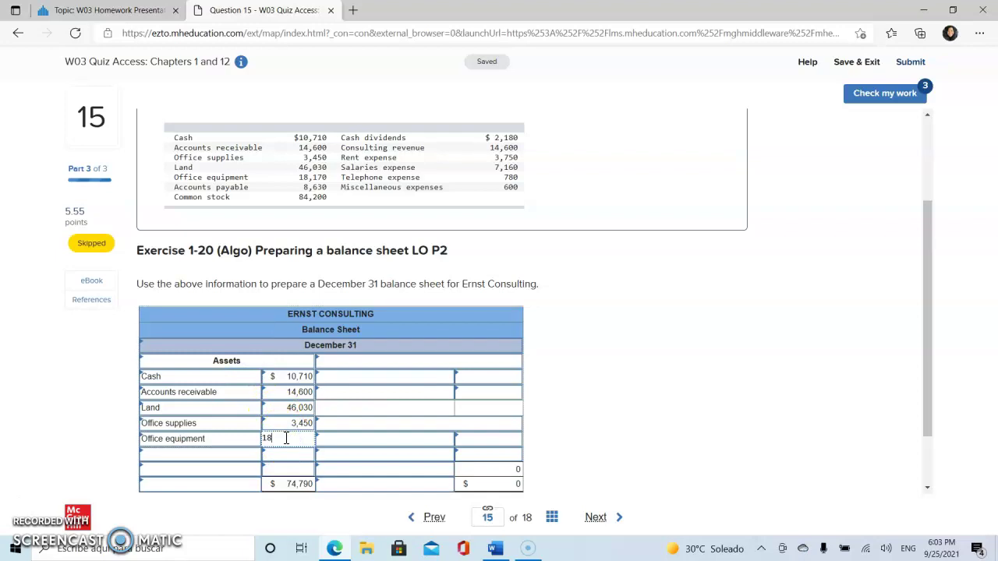
pyautogui.write('170')
pyautogui.click(567, 458)
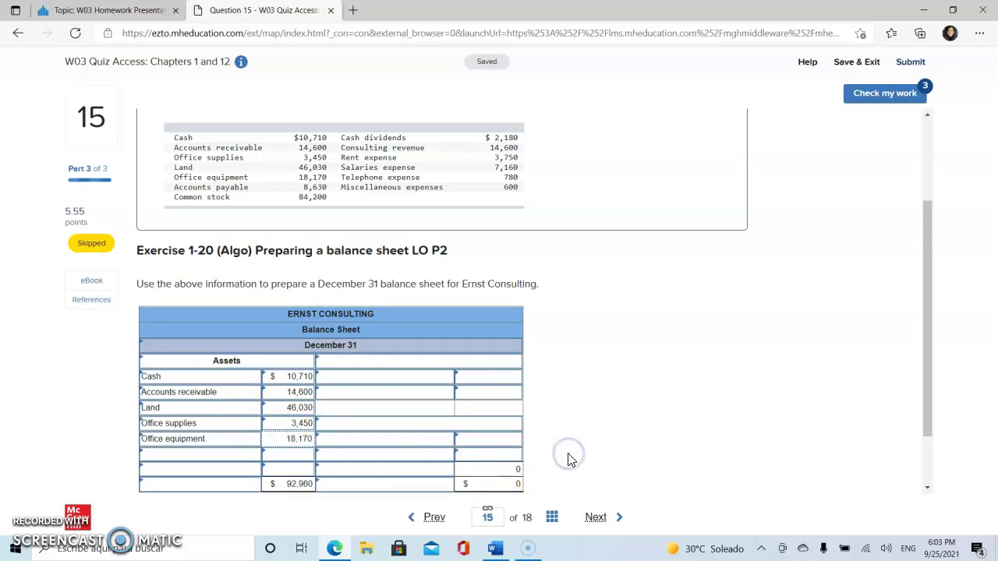
# - Label the final line of the assets side as Total assets
pyautogui.click(255, 485)
pyautogui.click(230, 436)
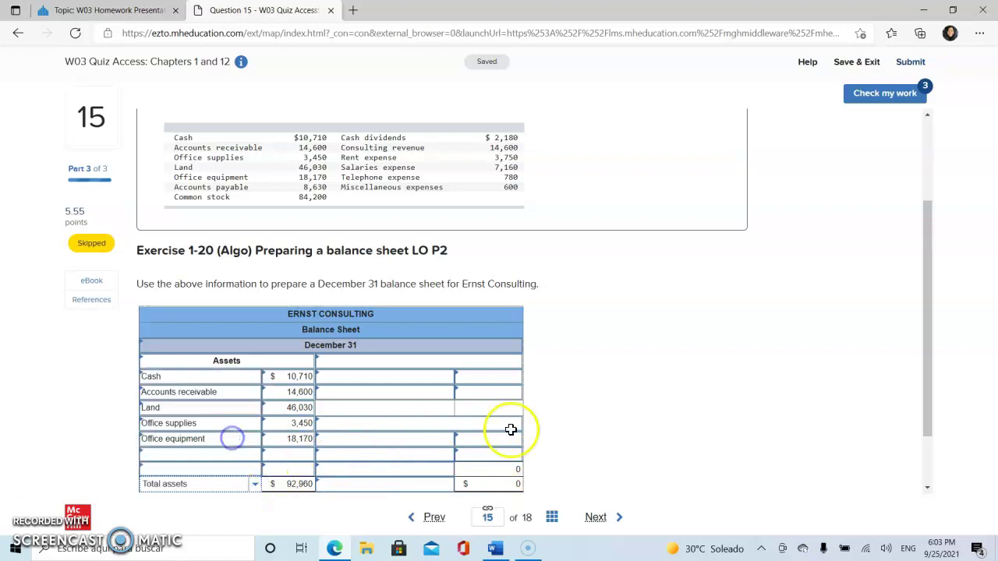
pyautogui.click(601, 427)
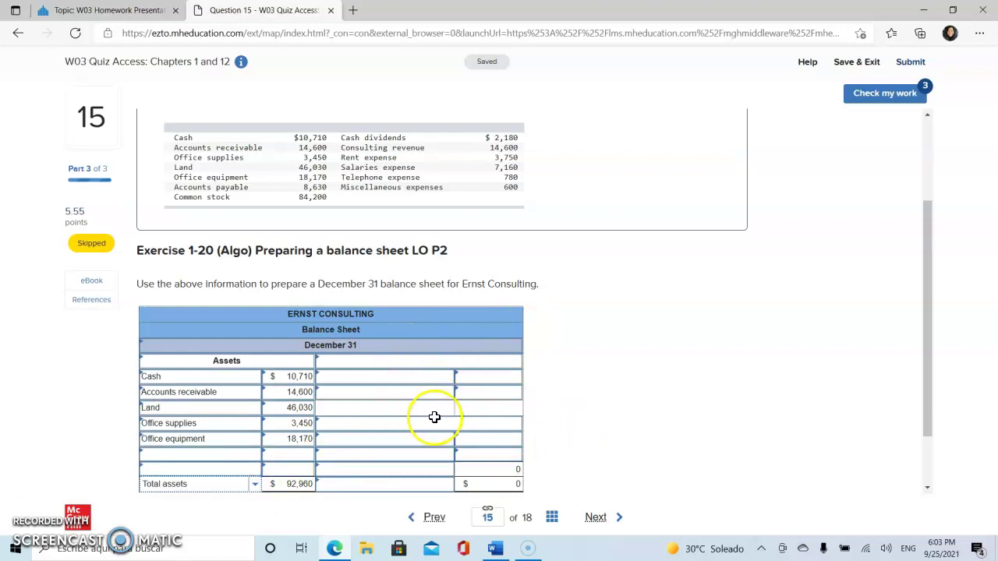
# - Set the section heading beside Assets to Liabilities
pyautogui.click(406, 365)
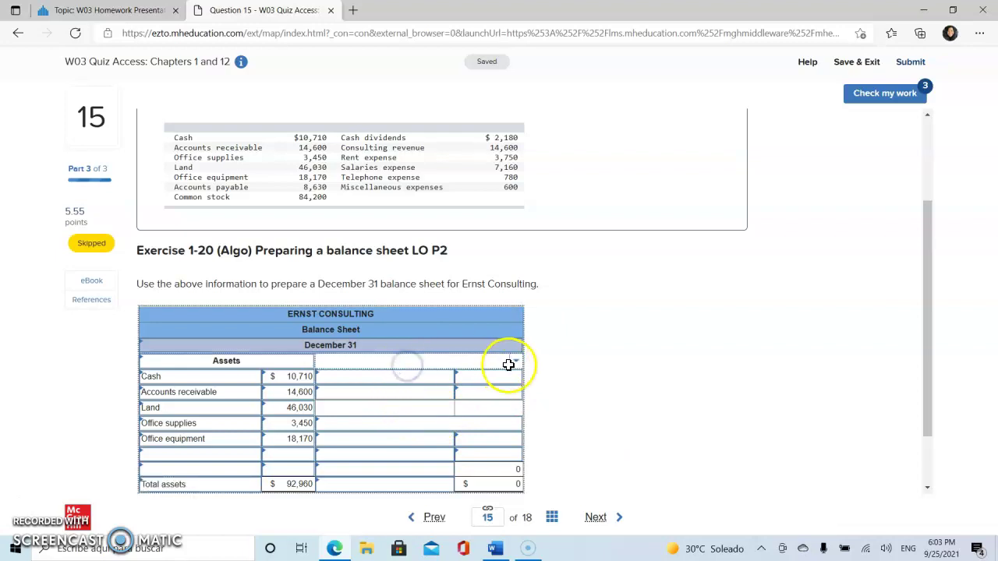
pyautogui.click(515, 362)
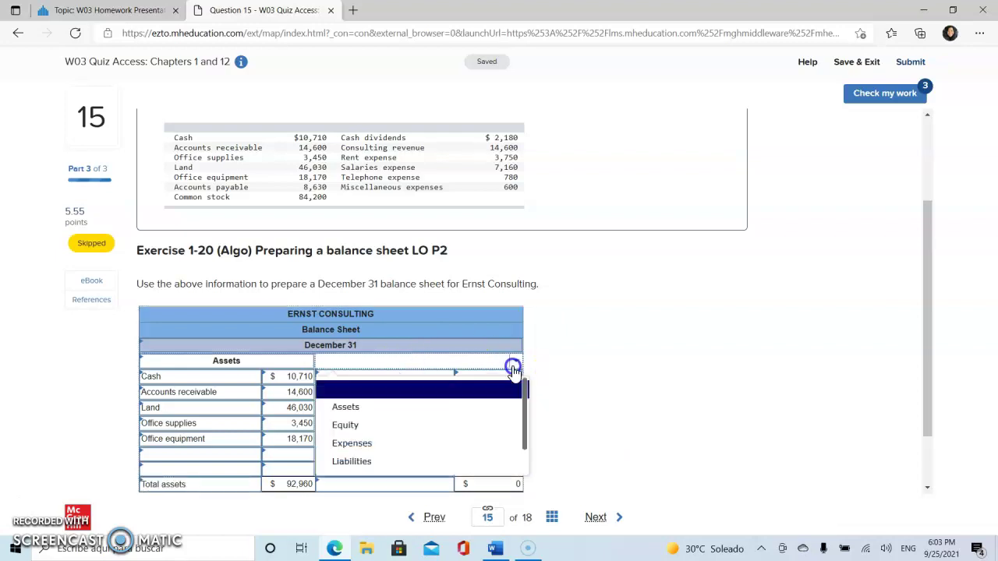
pyautogui.click(421, 462)
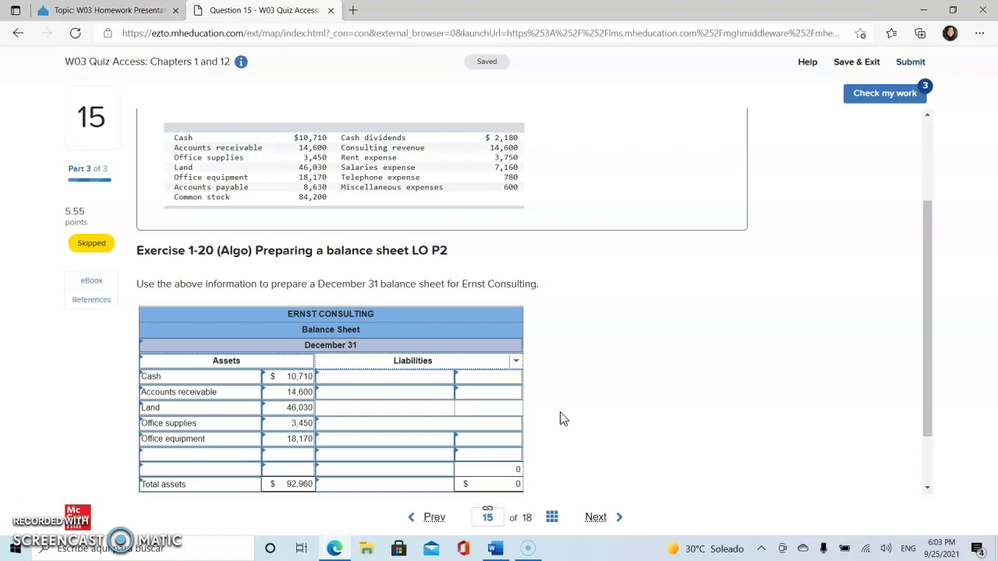
# - Add Accounts payable with an amount of 8,360 on the first liabilities line
pyautogui.click(417, 377)
pyautogui.click(447, 378)
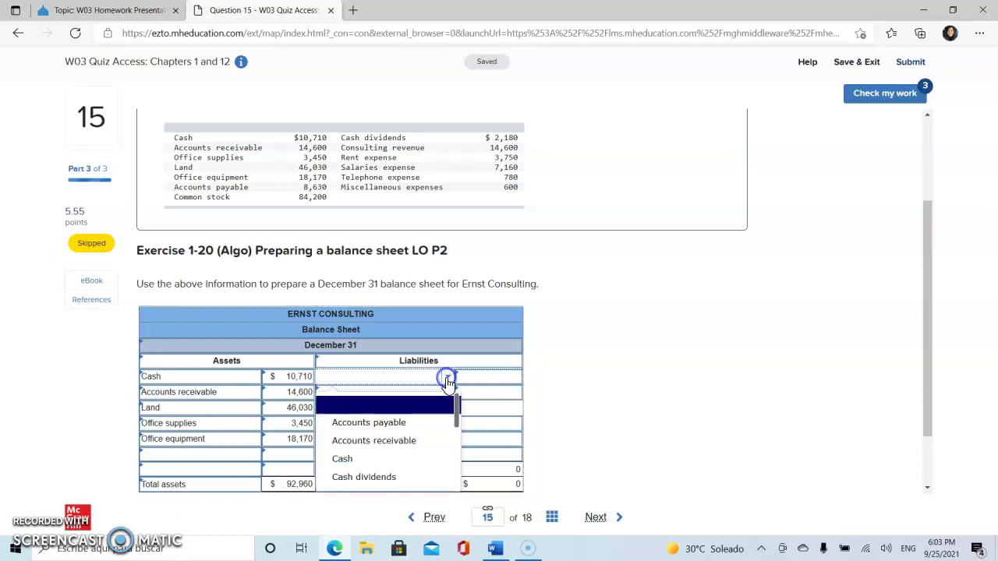
pyautogui.click(418, 427)
pyautogui.click(478, 379)
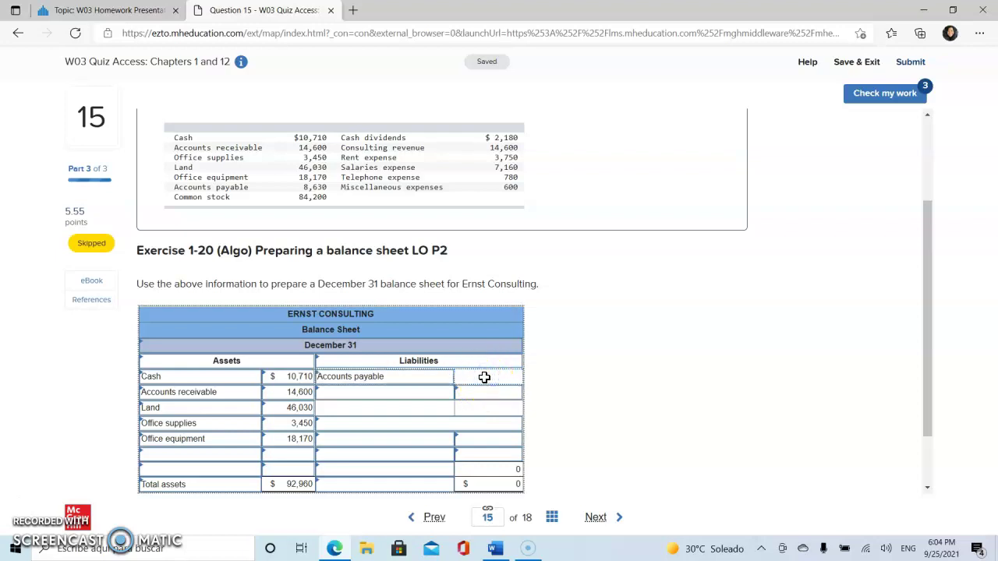
pyautogui.scroll(-1, 484, 377)
pyautogui.scroll(-1, 485, 377)
pyautogui.click(485, 306)
pyautogui.write('8360')
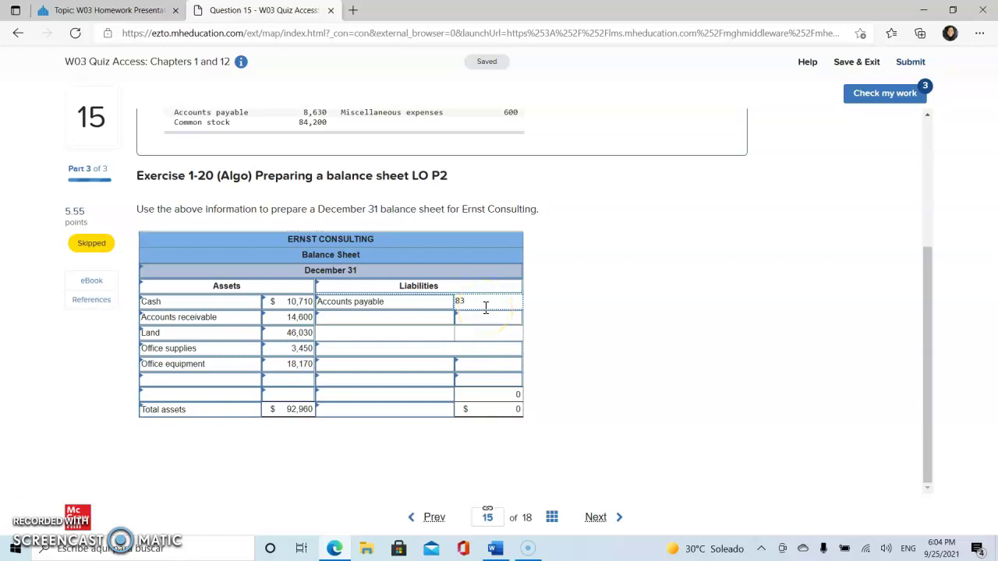
pyautogui.click(607, 339)
# - Set the section heading below the liabilities lines to Equity
pyautogui.click(445, 349)
pyautogui.click(516, 351)
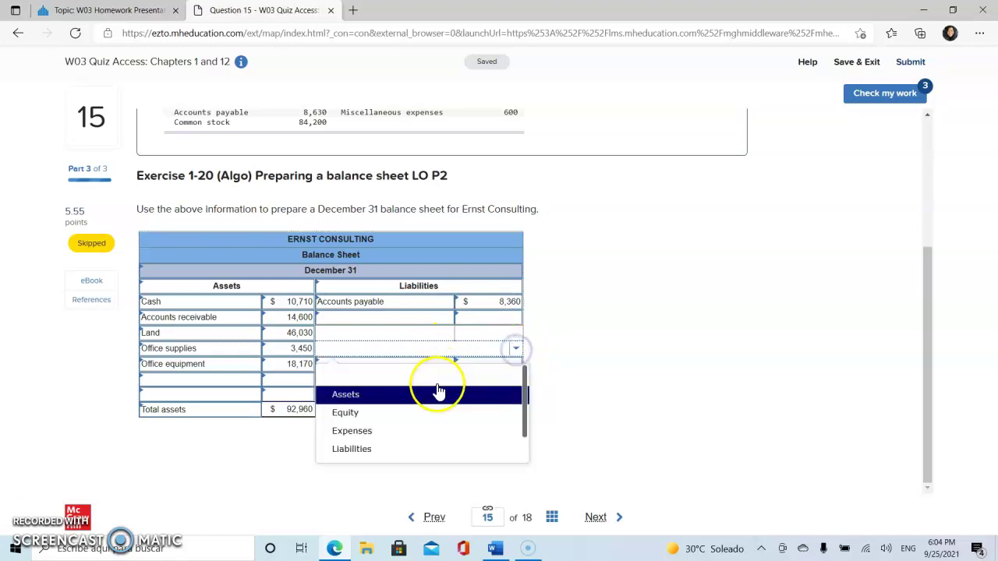
pyautogui.click(431, 411)
# - Add Common stock with an amount of 84,200 on the first equity line
pyautogui.click(378, 372)
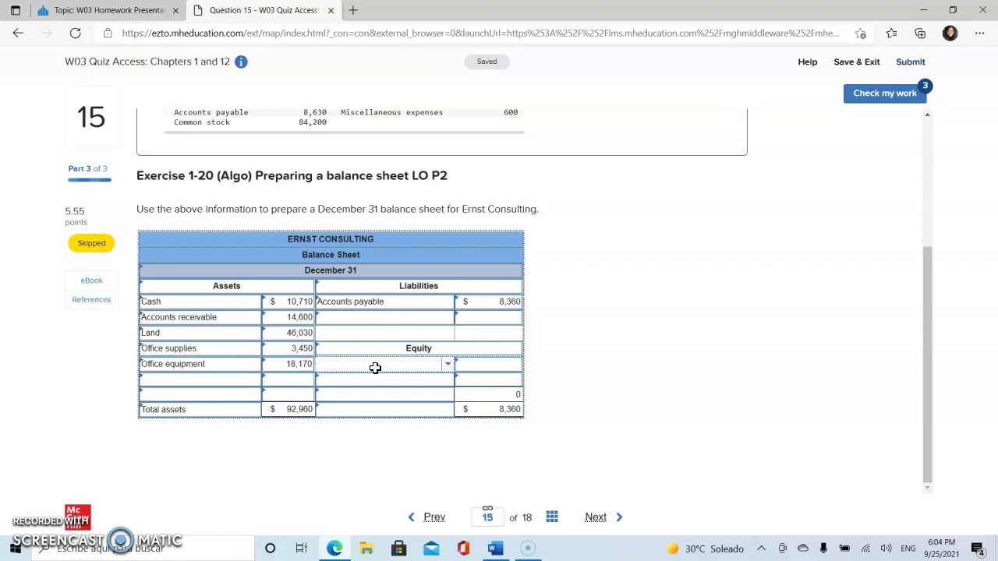
pyautogui.click(448, 364)
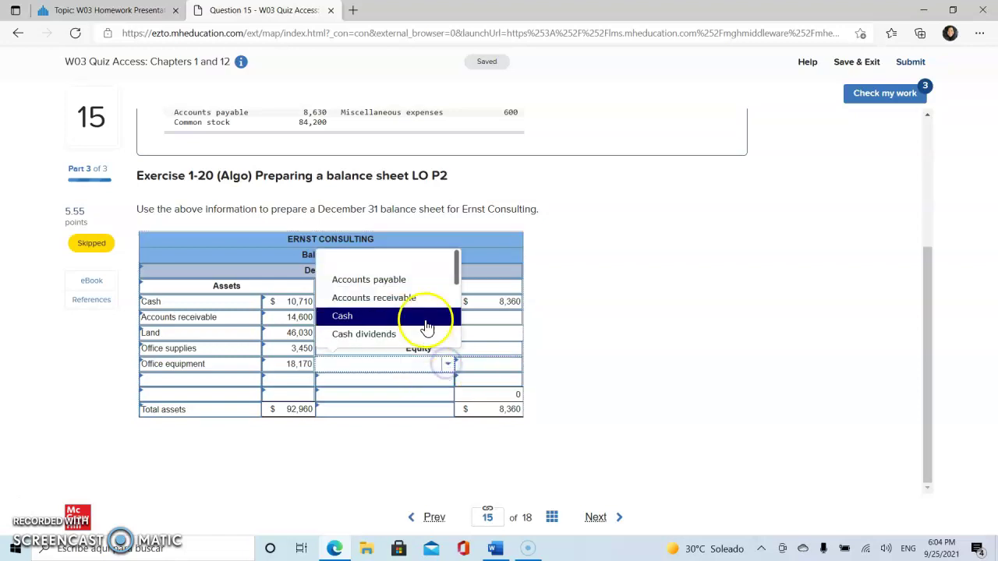
pyautogui.moveTo(457, 268); pyautogui.dragTo(456, 295)
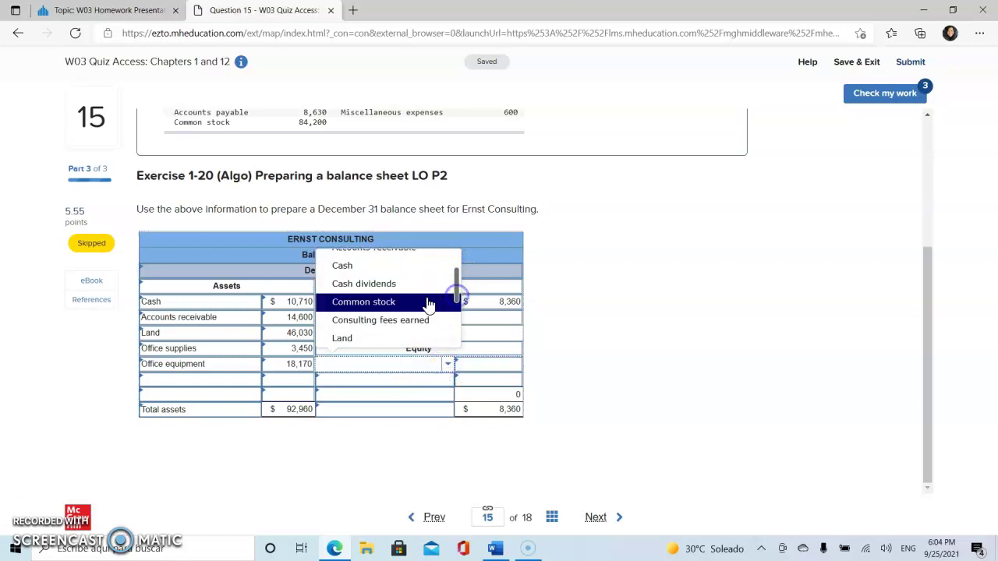
pyautogui.click(428, 304)
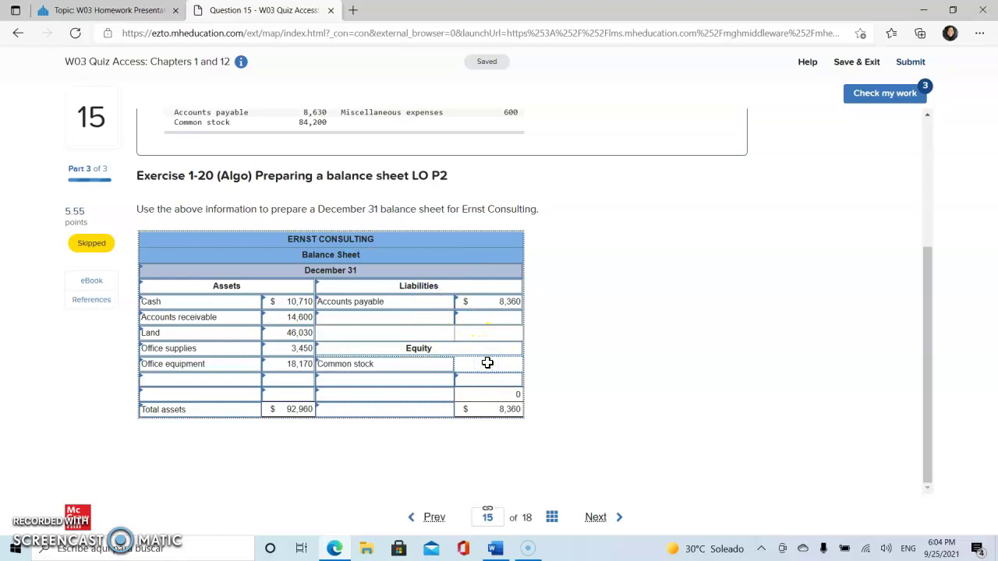
pyautogui.click(487, 363)
pyautogui.write('84200')
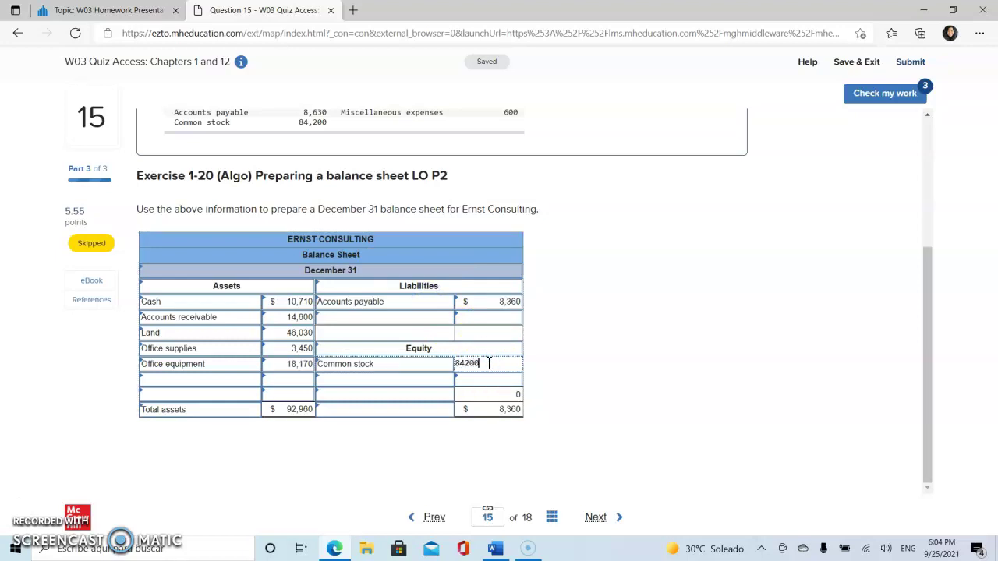
# - Add Retained earnings with an amount of 130 on the second equity line
pyautogui.click(439, 379)
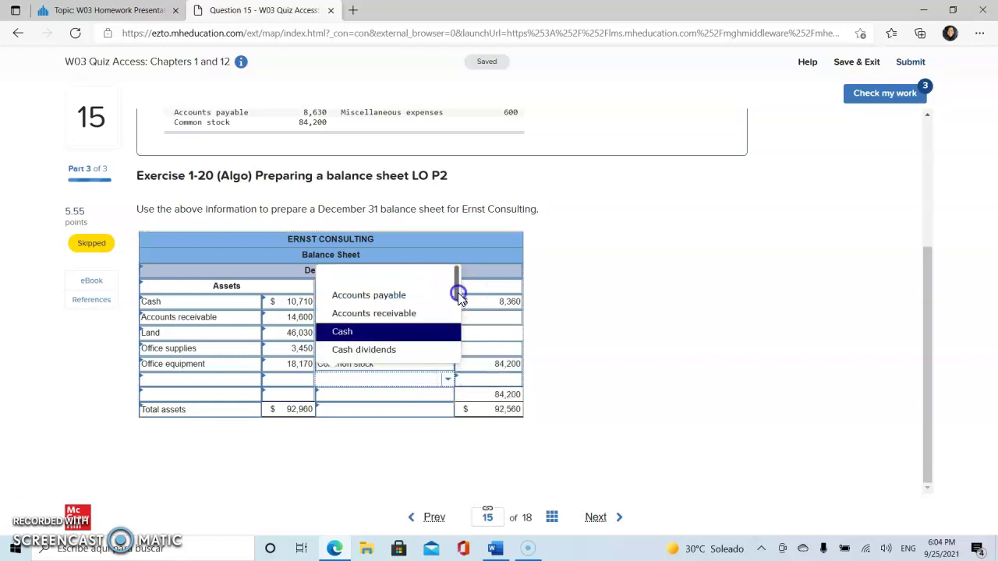
pyautogui.moveTo(458, 292); pyautogui.dragTo(457, 345)
pyautogui.click(432, 343)
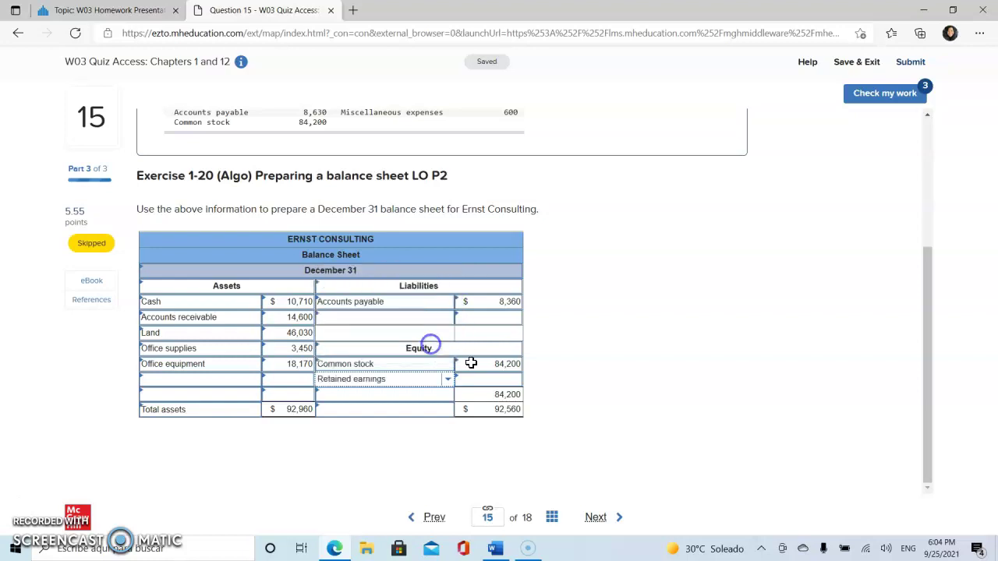
pyautogui.click(485, 377)
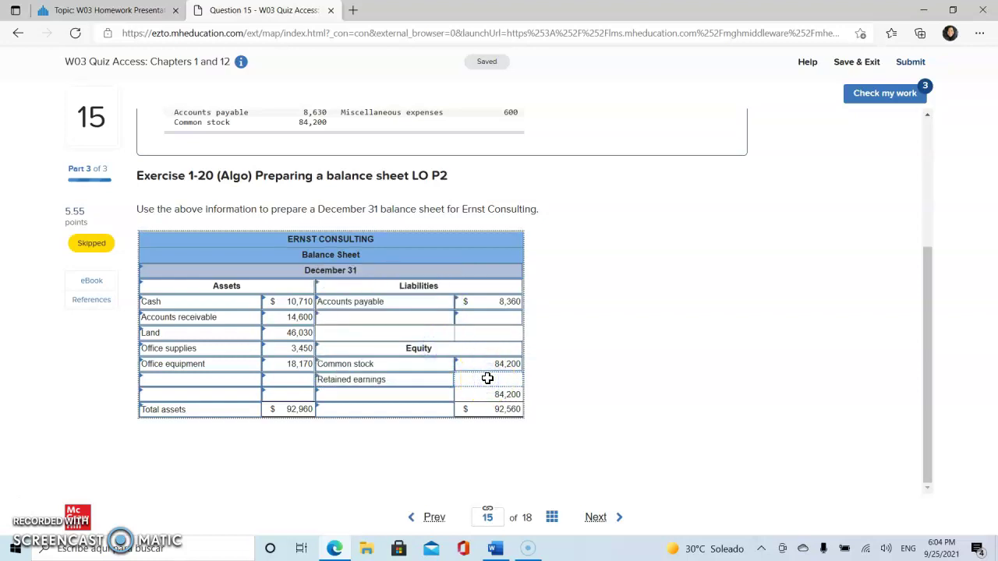
pyautogui.write('130')
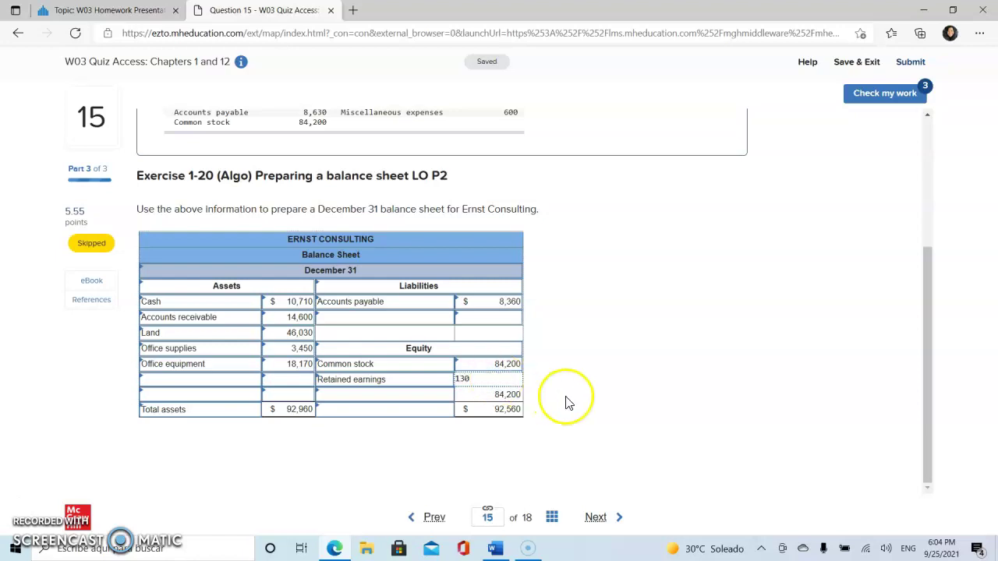
pyautogui.click(568, 403)
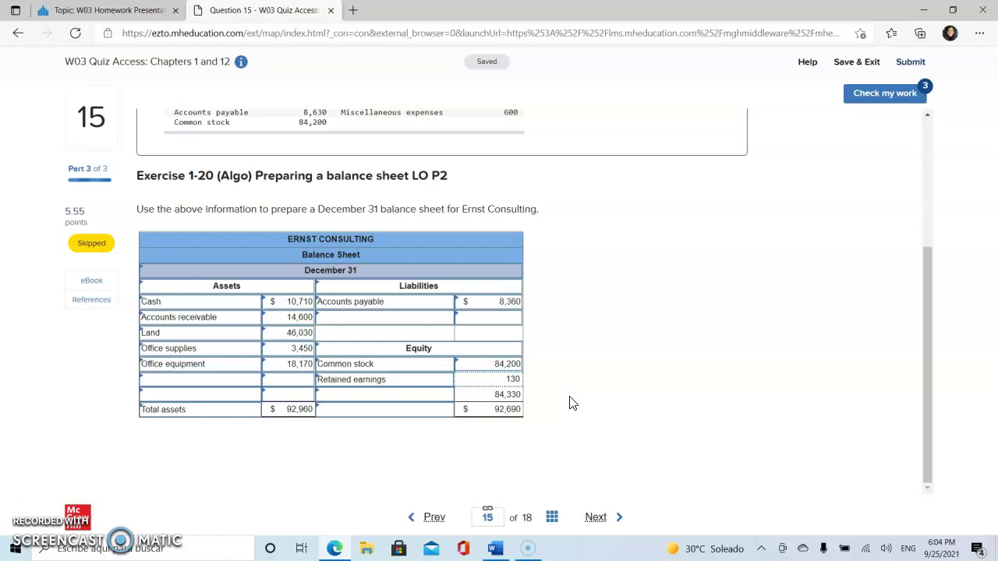
# - Label the final line of the liabilities and equity side as Total liabilities and equity
pyautogui.click(438, 406)
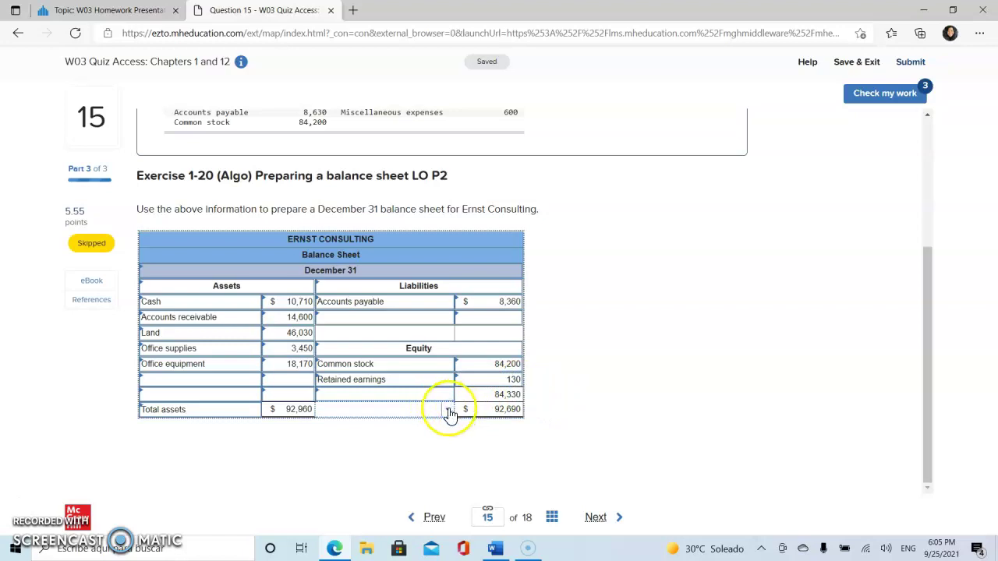
pyautogui.click(446, 410)
pyautogui.moveTo(457, 329); pyautogui.dragTo(459, 380)
pyautogui.click(441, 361)
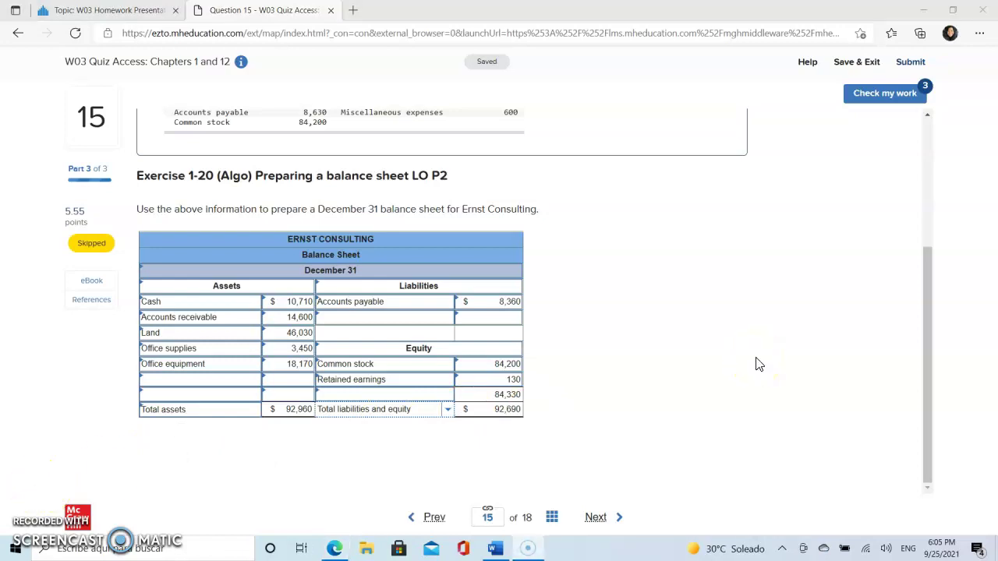
pyautogui.press('XF86AudioRaiseVolume')
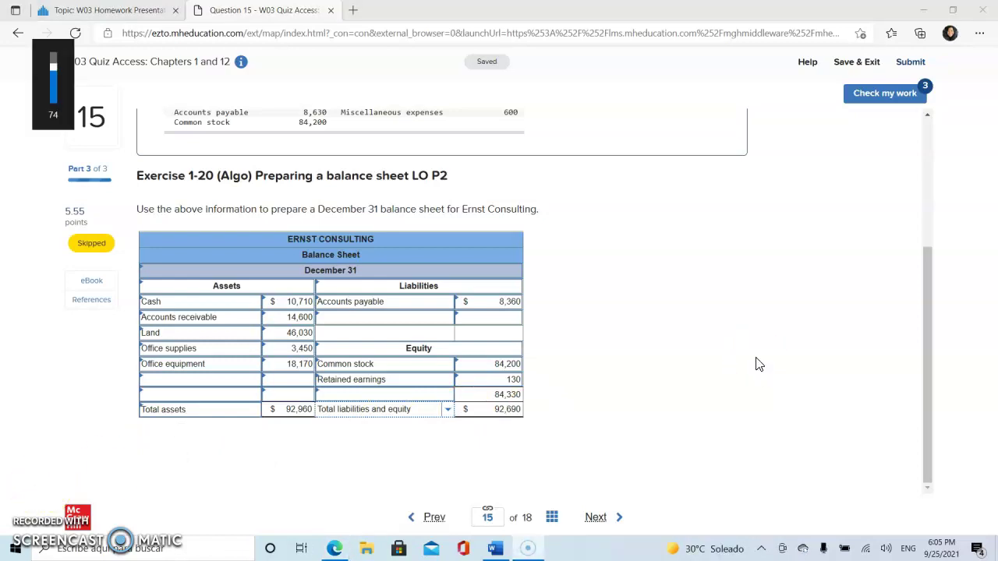